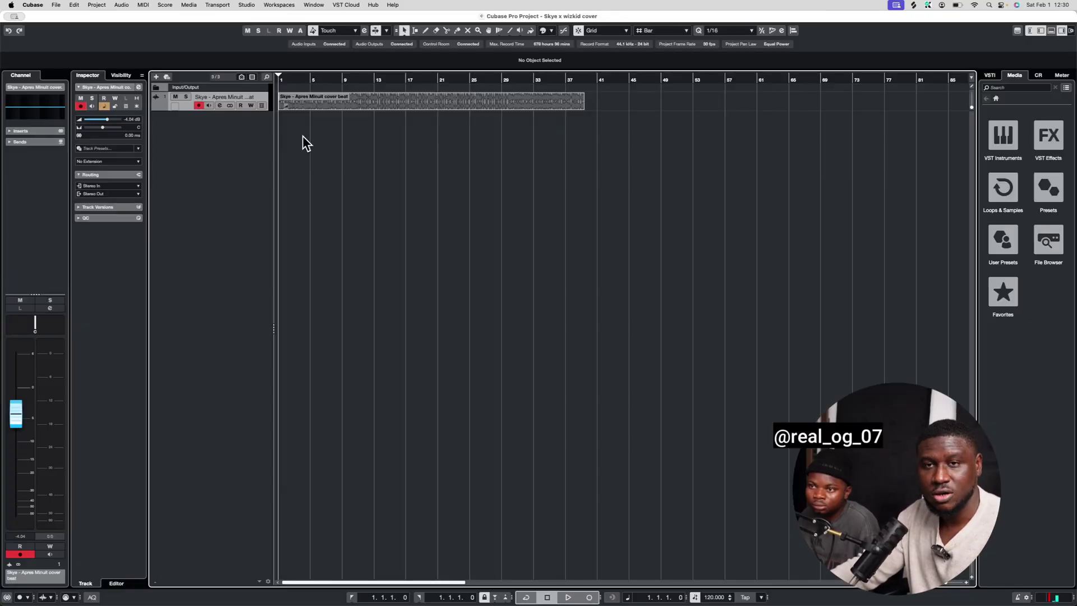
Confirm in Studio Setup that SSL 2+ is the ASIO driver at 44.100 kHz, then close it
{"action": "left_click", "coordinate": [256, 5]}
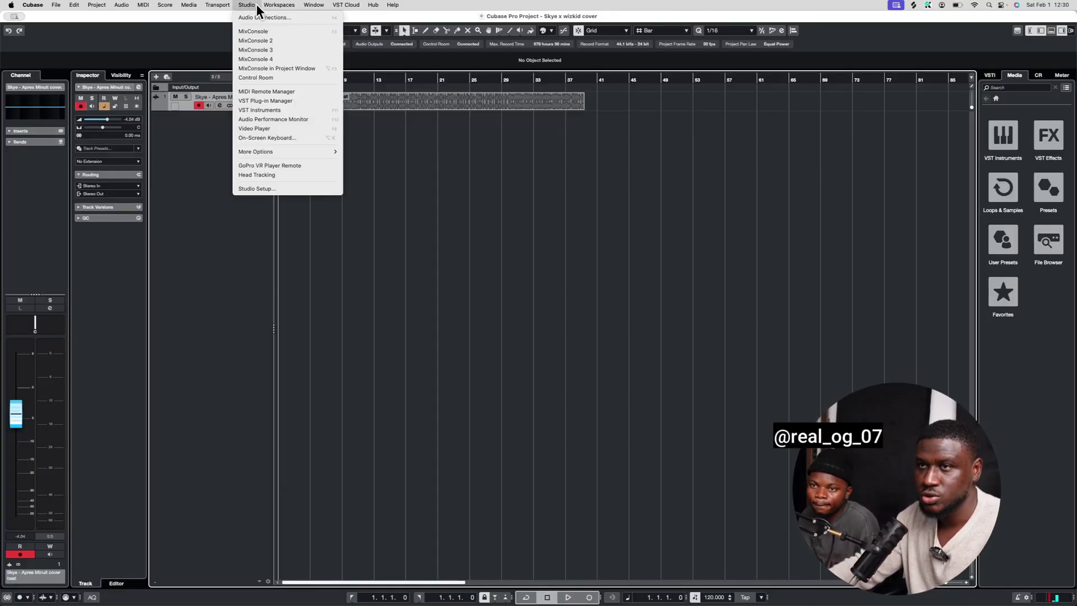
{"action": "left_click", "coordinate": [267, 189]}
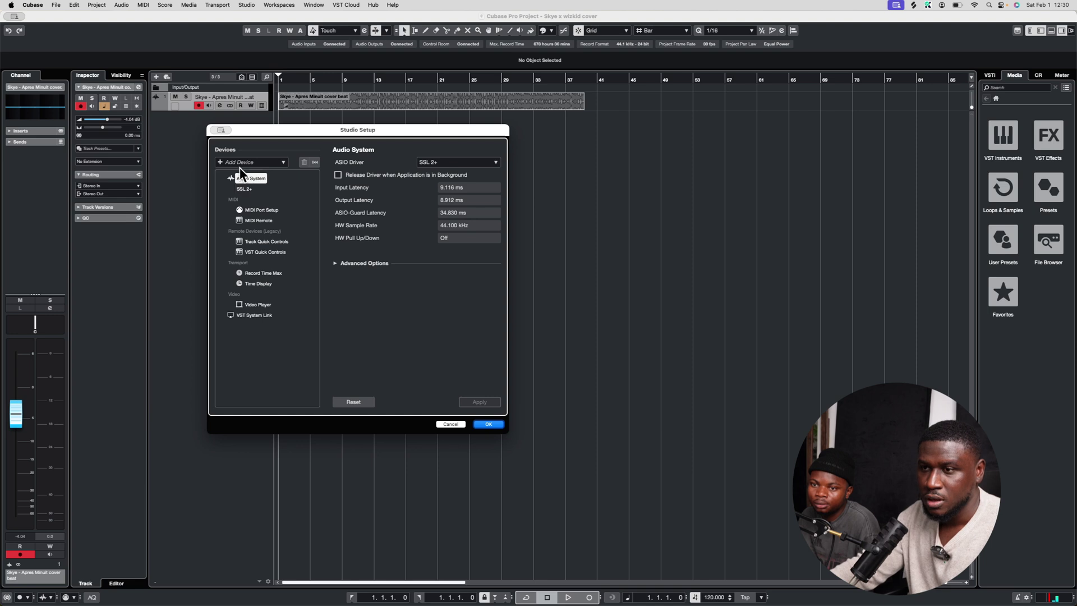
{"action": "left_click", "coordinate": [477, 424]}
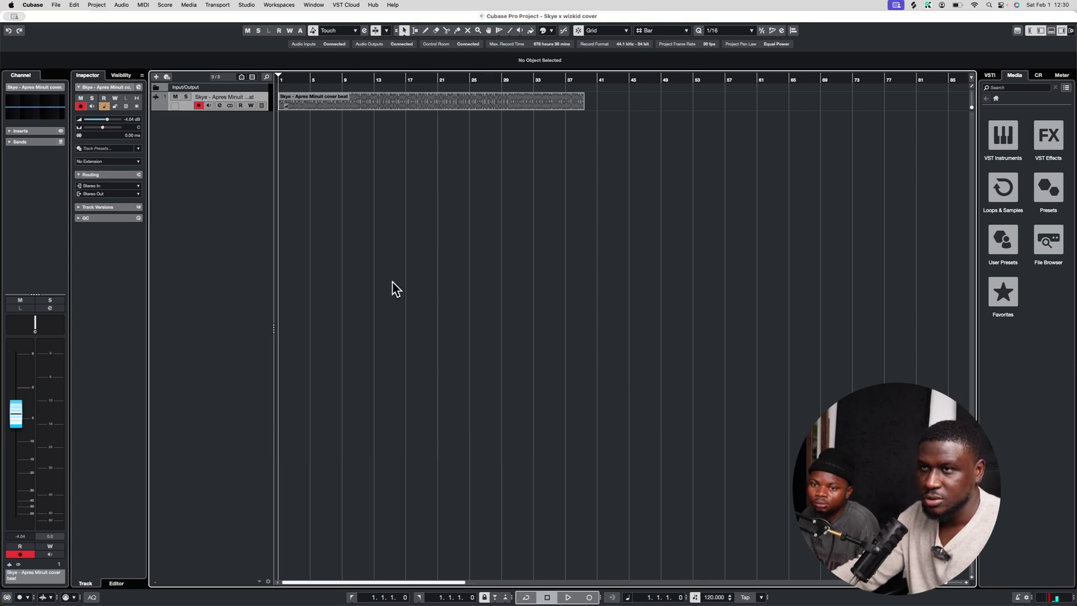
Remove the Stereo In input bus in Audio Connections
{"action": "left_click", "coordinate": [244, 4]}
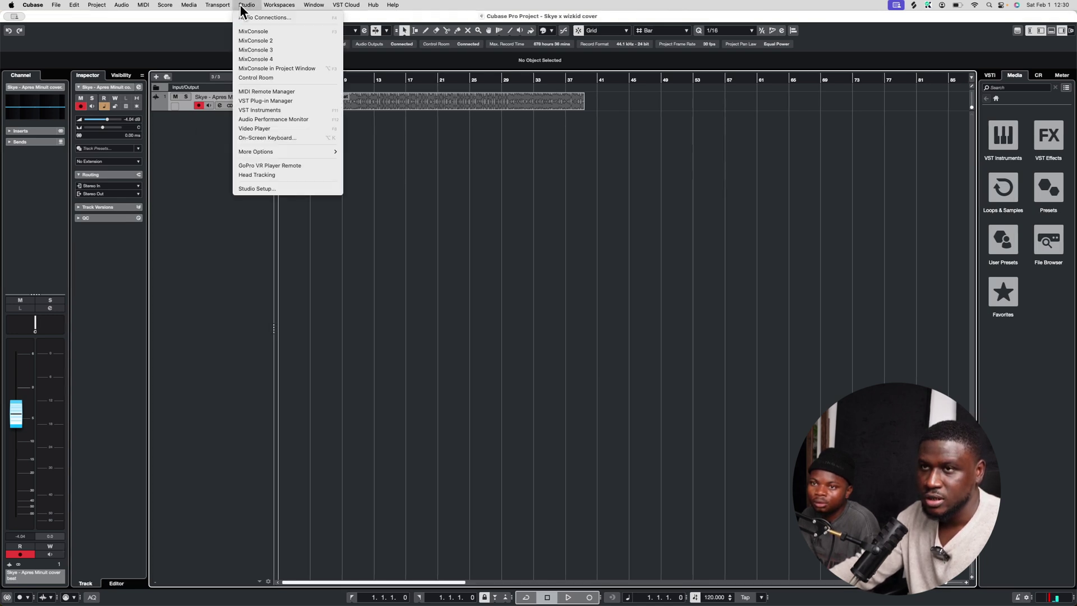
{"action": "left_click", "coordinate": [249, 18]}
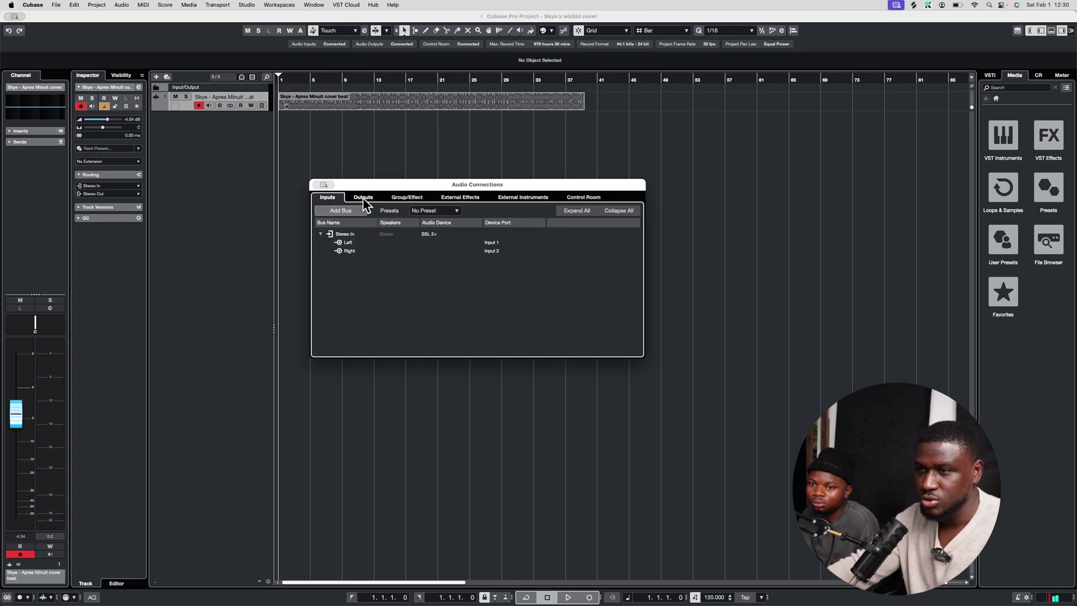
{"action": "left_click", "coordinate": [421, 212]}
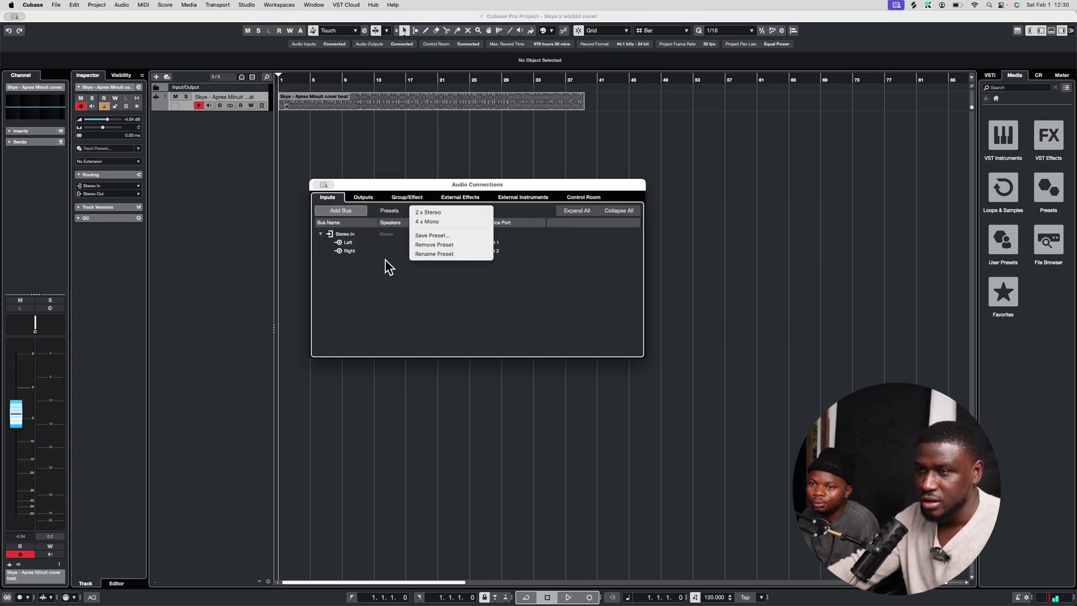
{"action": "left_click", "coordinate": [388, 235]}
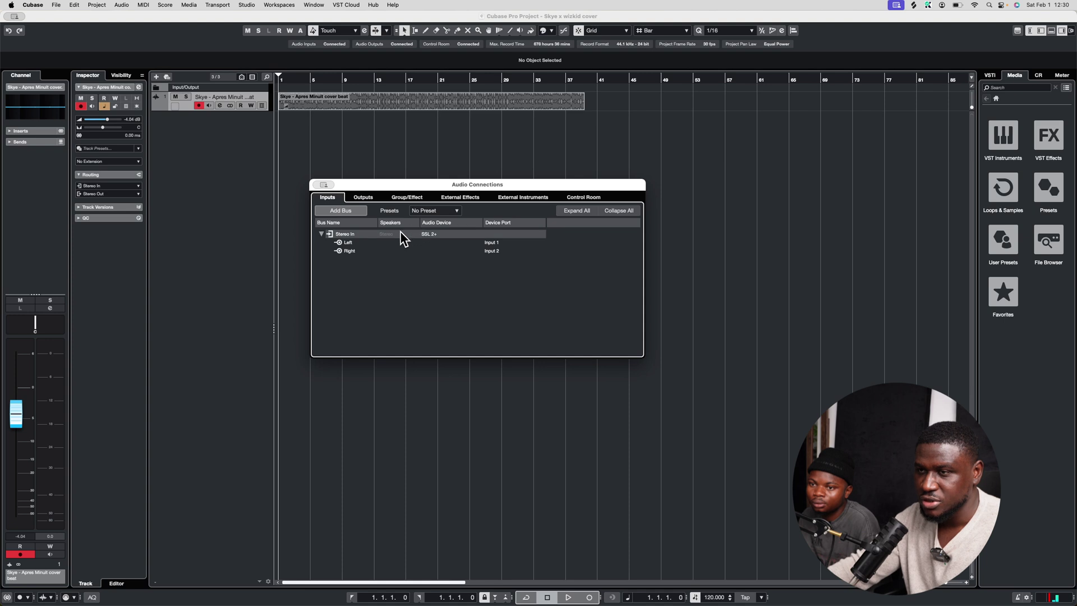
{"action": "right_click", "coordinate": [399, 231]}
{"action": "left_click", "coordinate": [420, 273]}
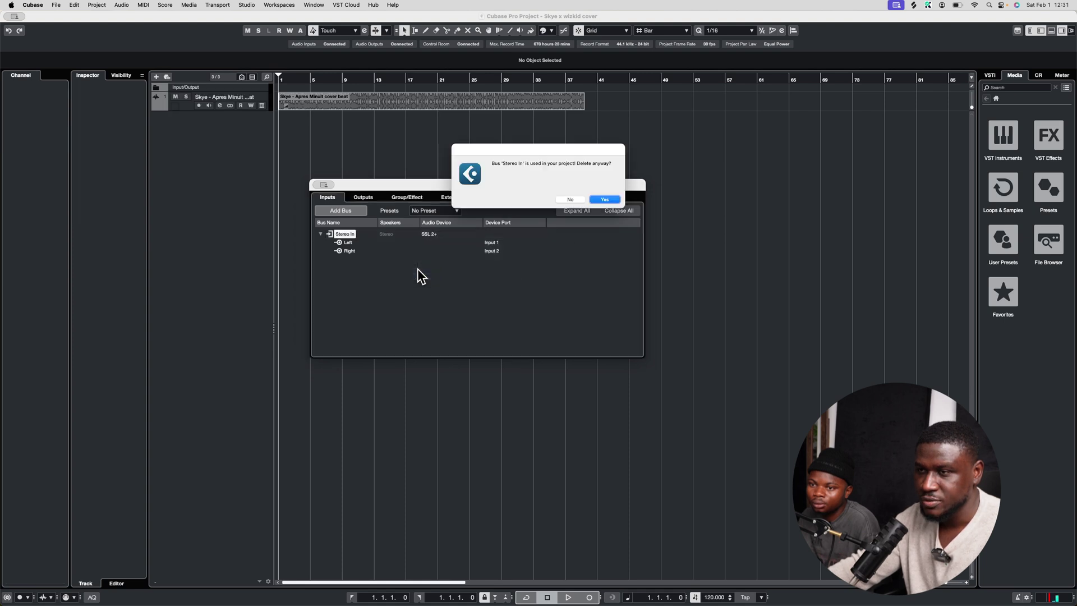
{"action": "key", "text": "Return"}
Add a Mono In bus on SSL 2+ Input 1, then add and remove an extra Mono In 2 bus
{"action": "left_click", "coordinate": [342, 211]}
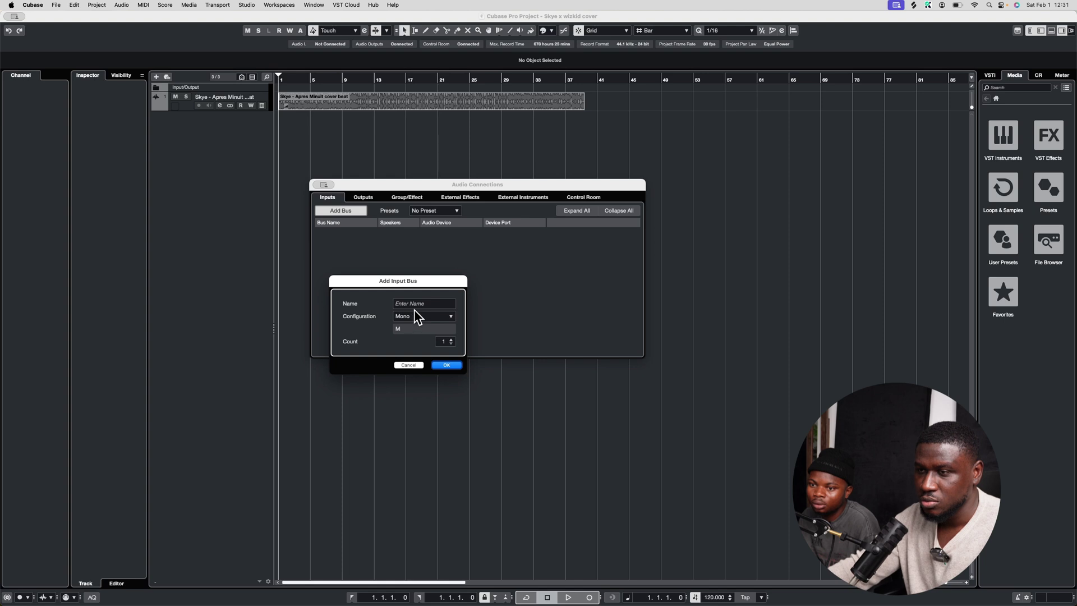
{"action": "left_click", "coordinate": [444, 365]}
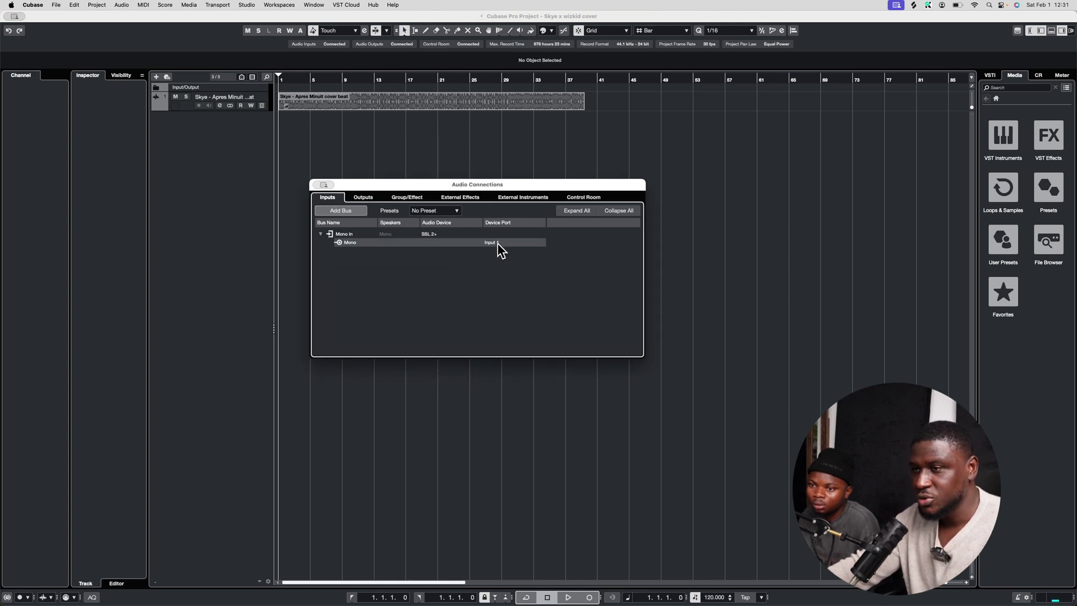
{"action": "right_click", "coordinate": [434, 243]}
{"action": "mouse_move", "coordinate": [455, 261]}
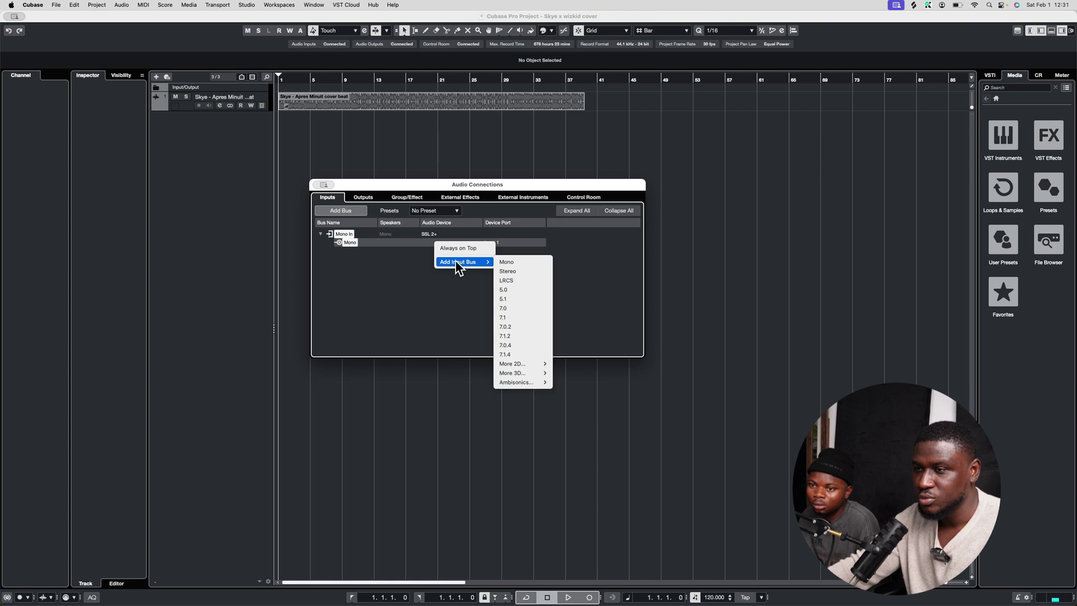
{"action": "left_click", "coordinate": [498, 263]}
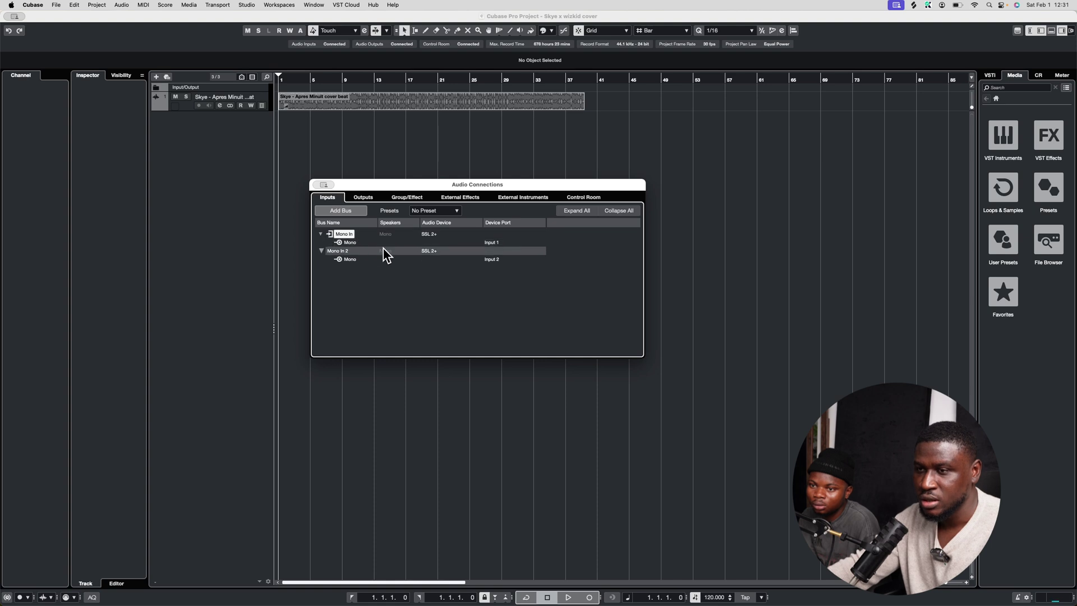
{"action": "right_click", "coordinate": [360, 254]}
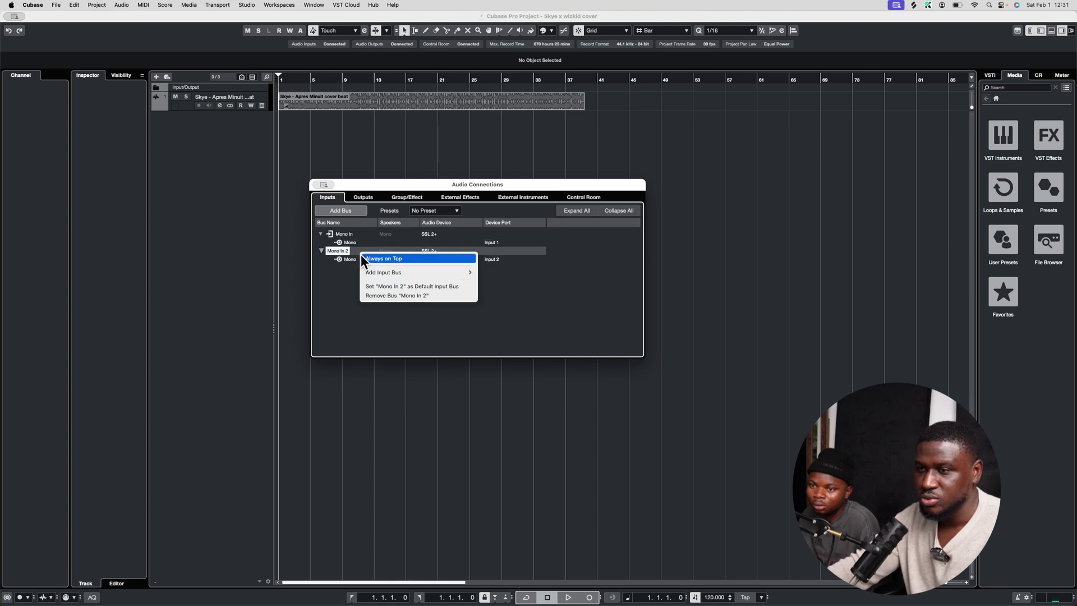
{"action": "left_click", "coordinate": [387, 295]}
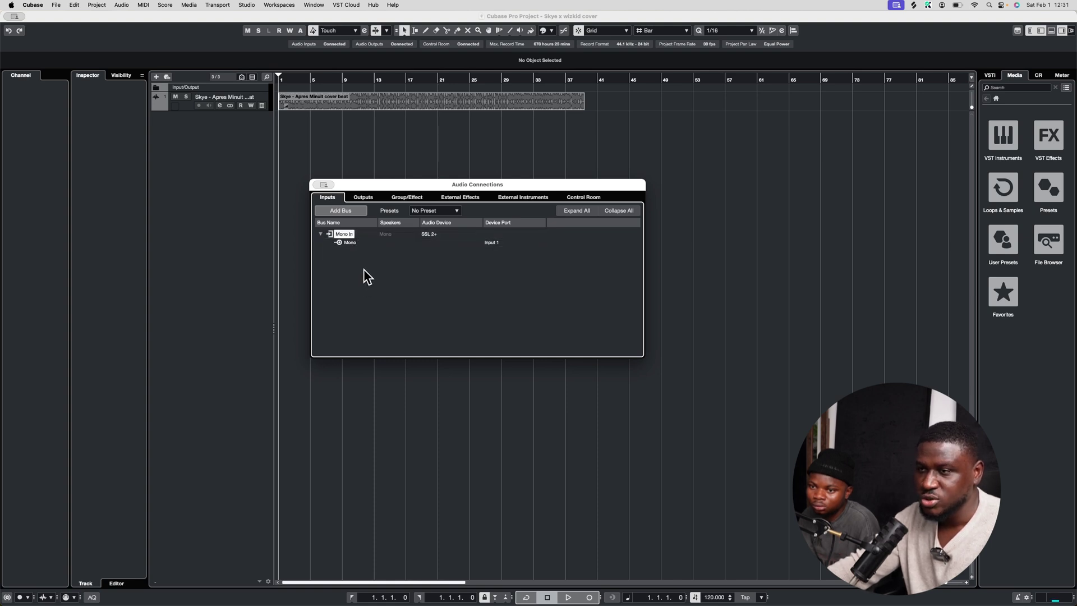
{"action": "left_click", "coordinate": [429, 208]}
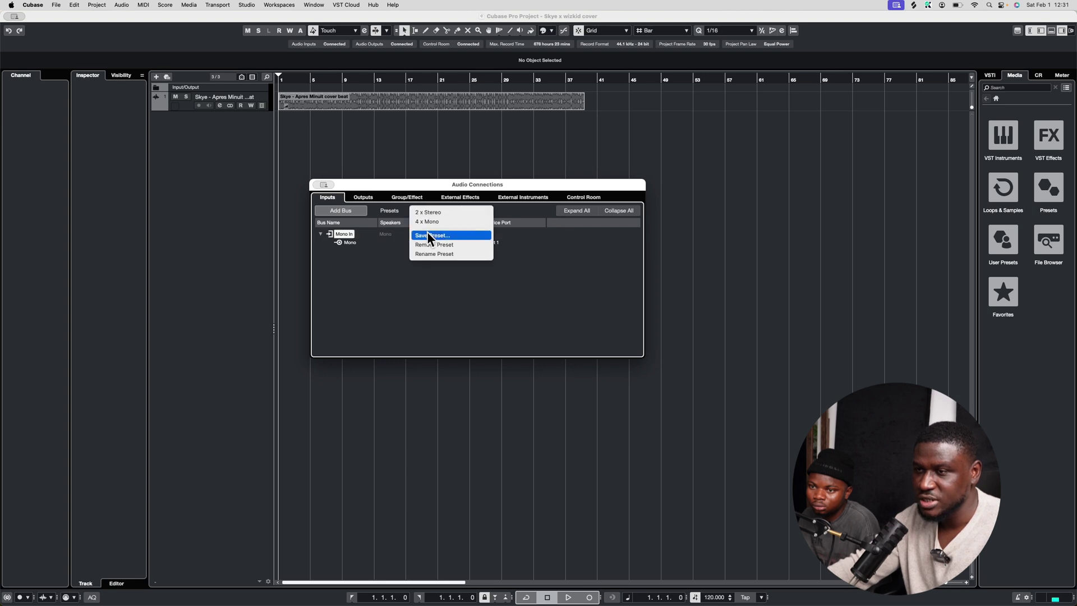
{"action": "left_click", "coordinate": [379, 265]}
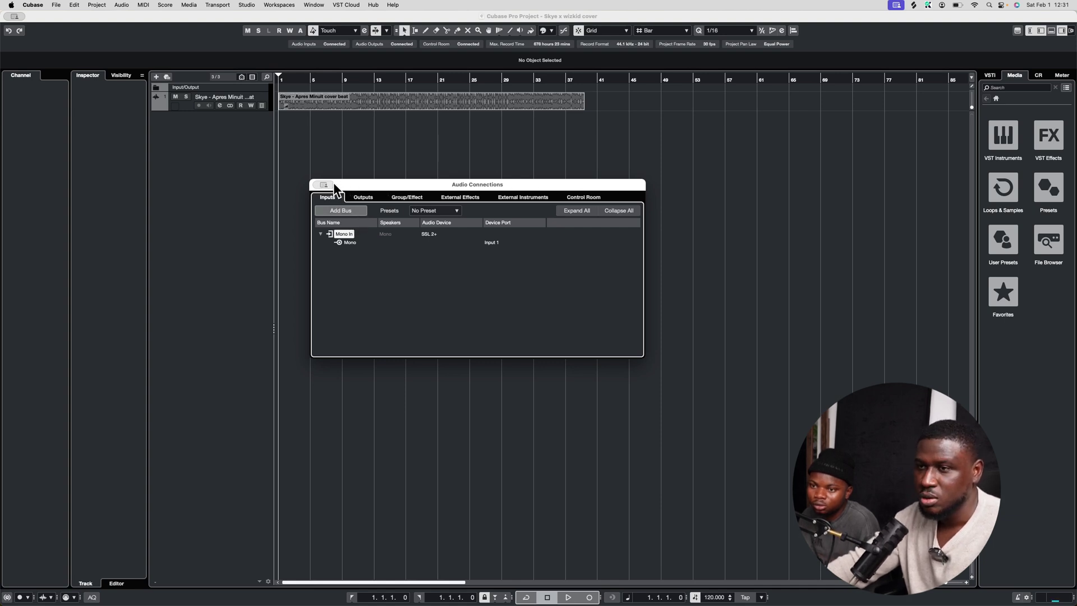
Add a mono audio track named 'lead vox' taking input from Mono In
{"action": "left_click", "coordinate": [318, 188]}
{"action": "right_click", "coordinate": [227, 139]}
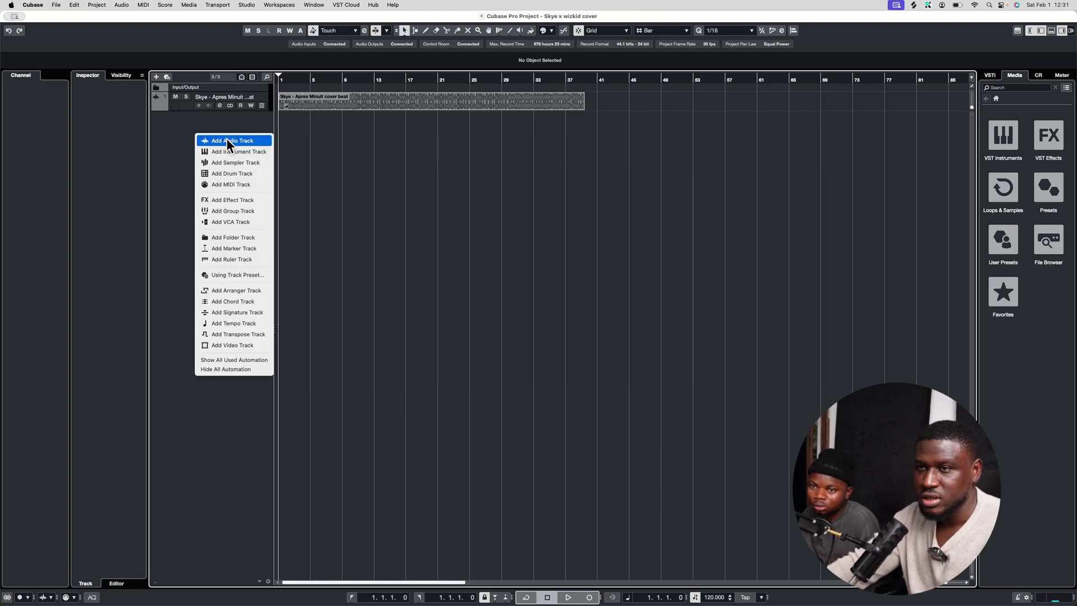
{"action": "left_click", "coordinate": [211, 120]}
{"action": "right_click", "coordinate": [211, 120]}
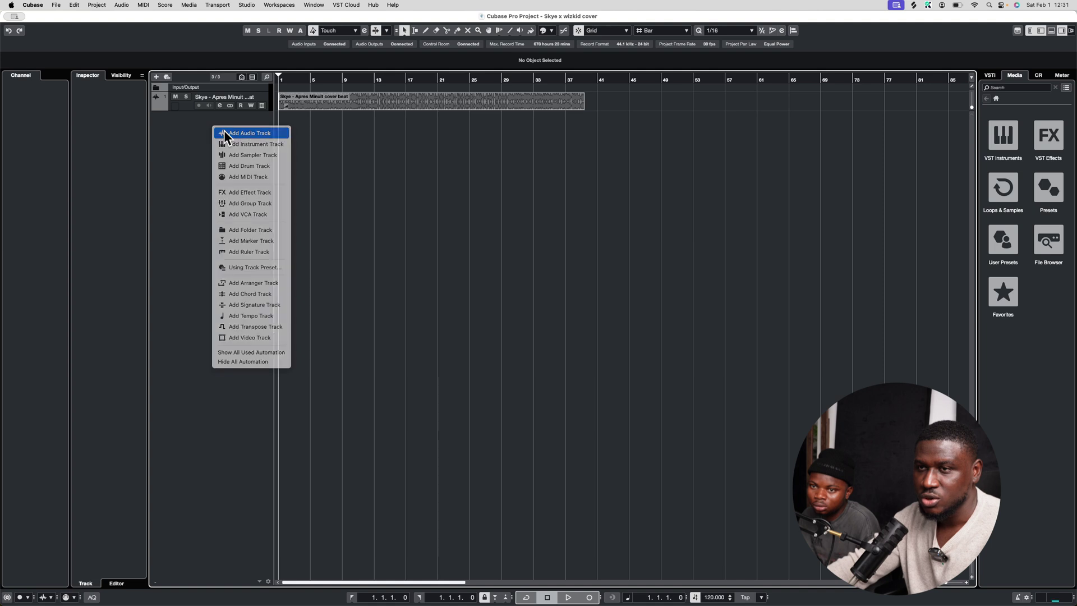
{"action": "left_click", "coordinate": [225, 133]}
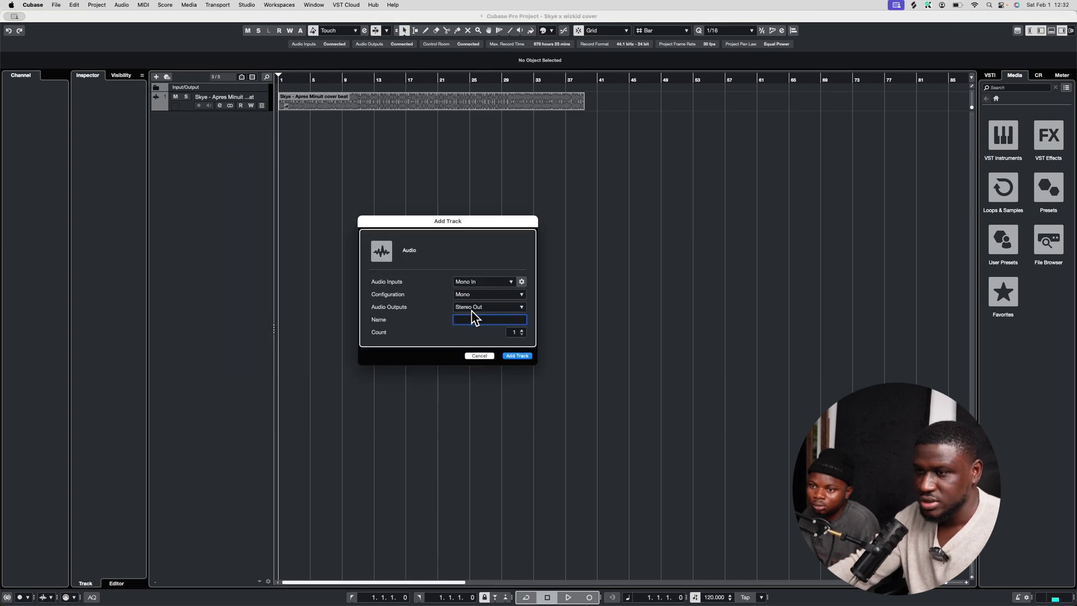
{"action": "type", "text": "lea dvd"}
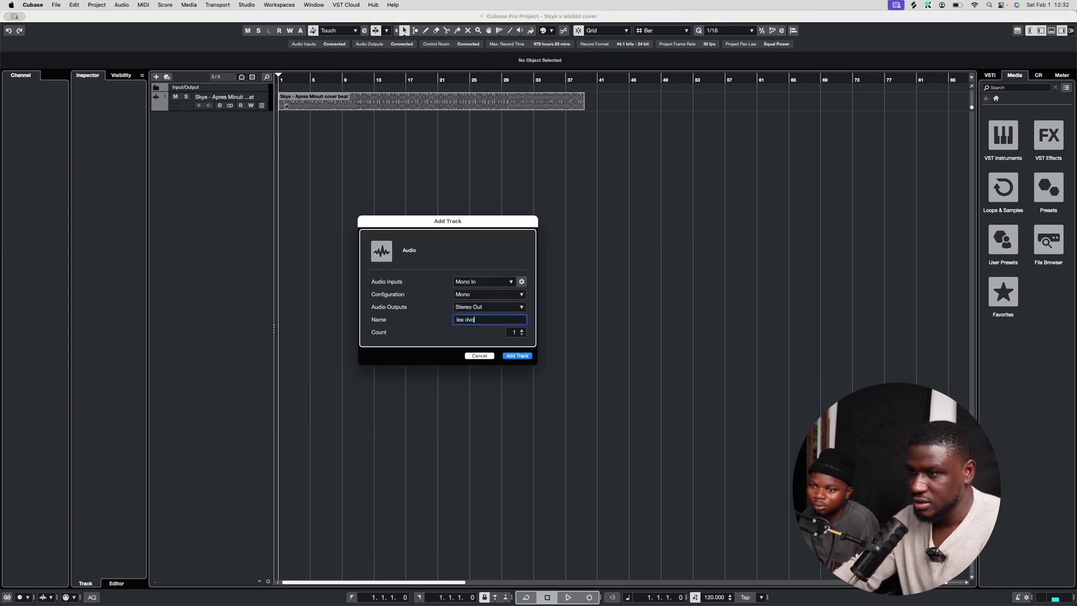
{"action": "type", "text": "x"}
{"action": "key", "text": "Return"}
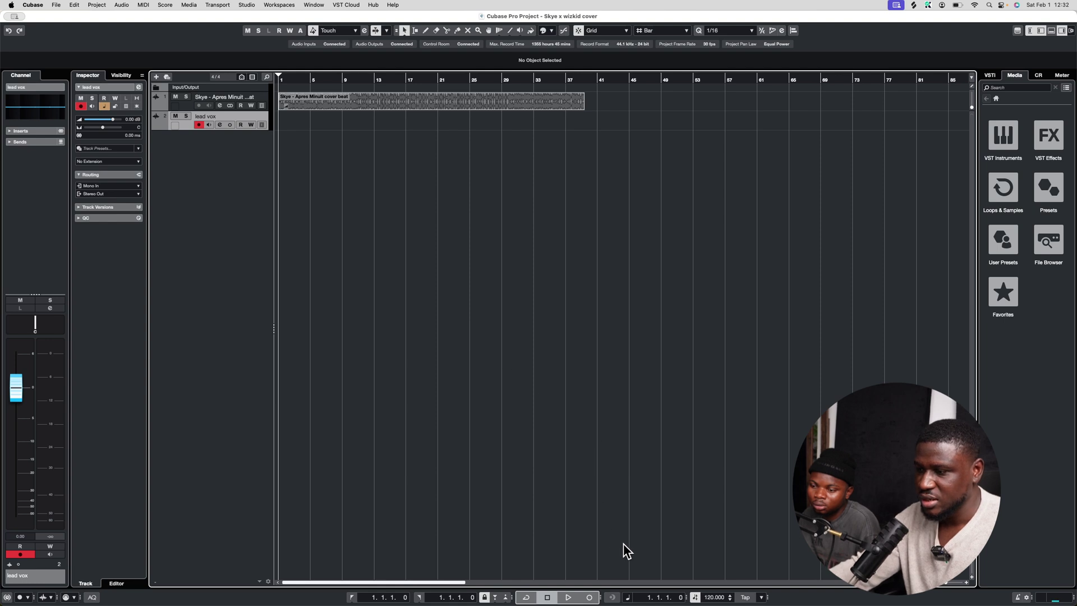
Set the project tempo to 100
{"action": "double_click", "coordinate": [716, 597]}
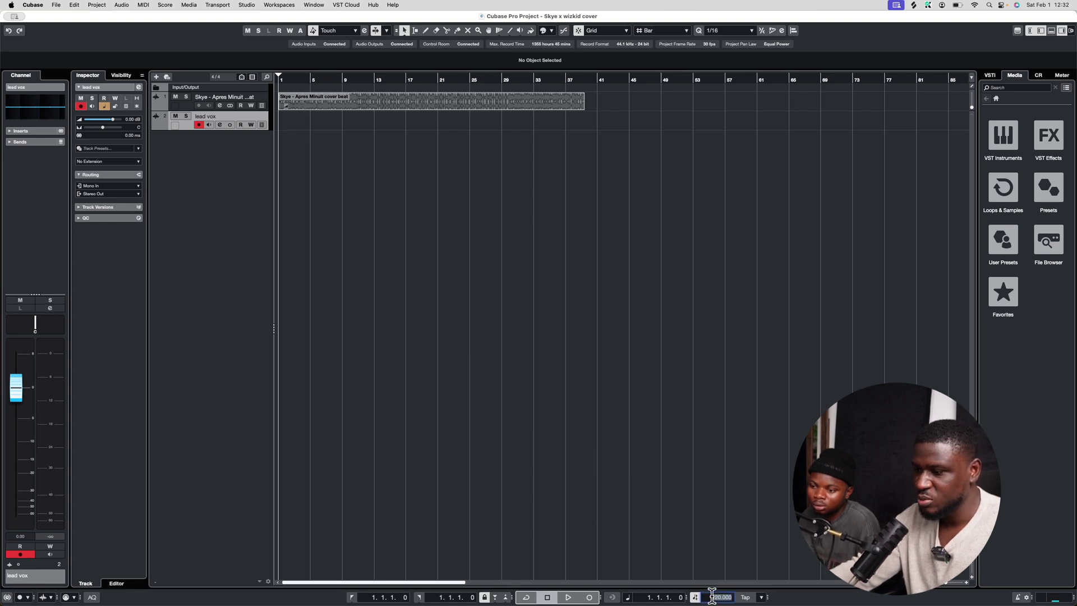
{"action": "type", "text": "1"}
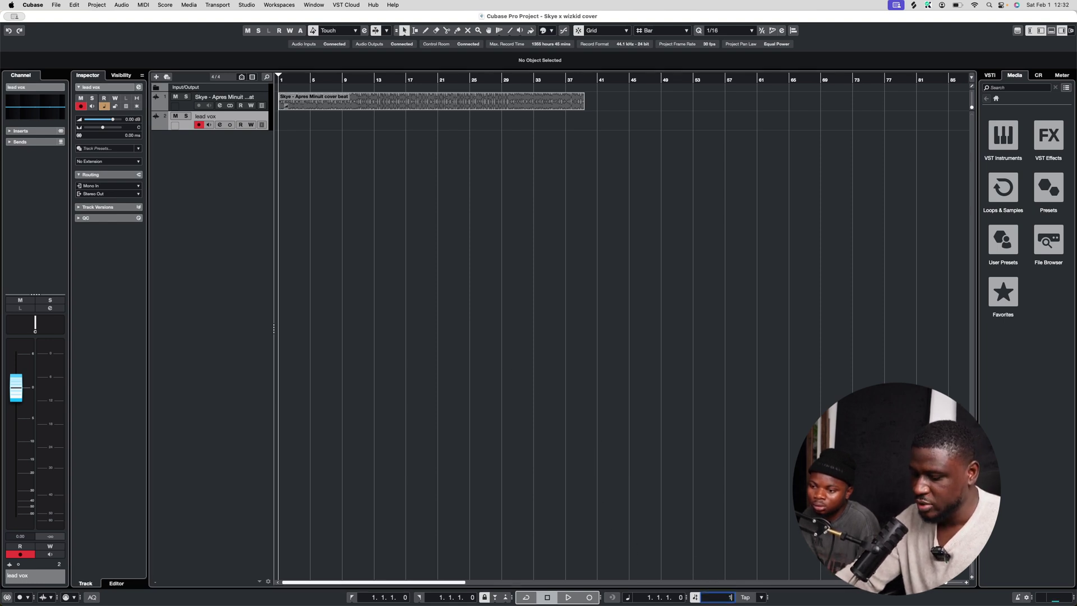
{"action": "key", "text": "Return"}
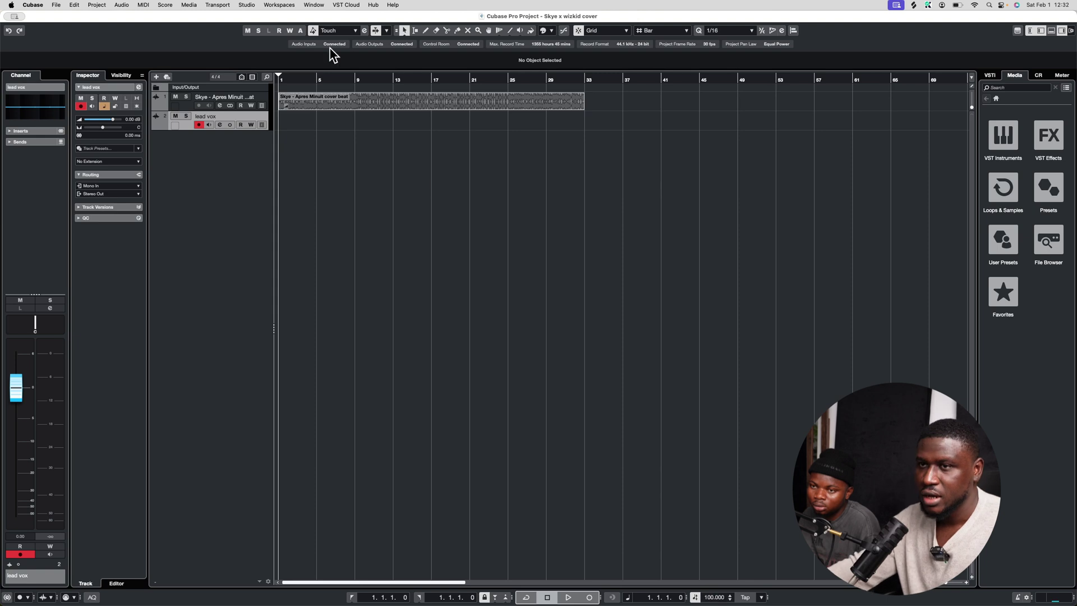
Insert Auto-Tune Pro on the lead vox track
{"action": "left_click", "coordinate": [23, 130]}
{"action": "type", "text": "auto"}
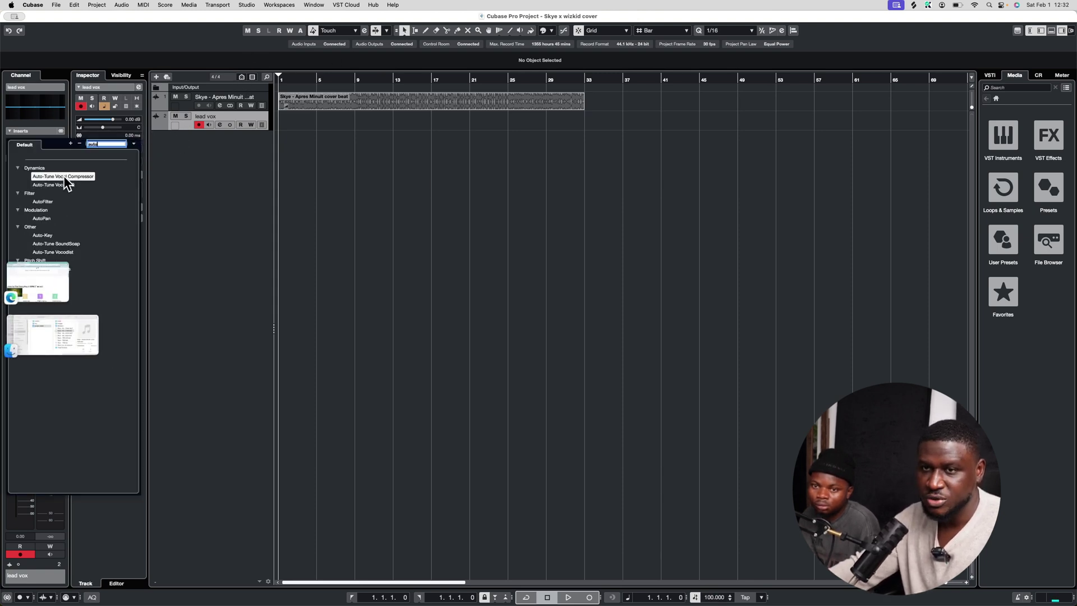
{"action": "left_click", "coordinate": [81, 213]}
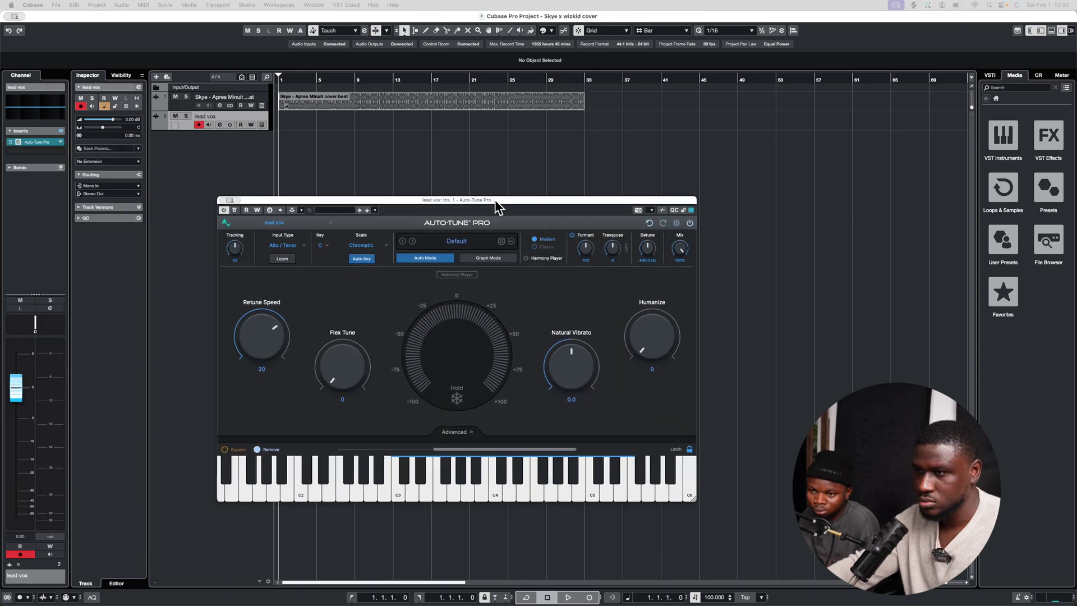
{"action": "left_click_drag", "start_coordinate": [495, 199], "coordinate": [542, 166]}
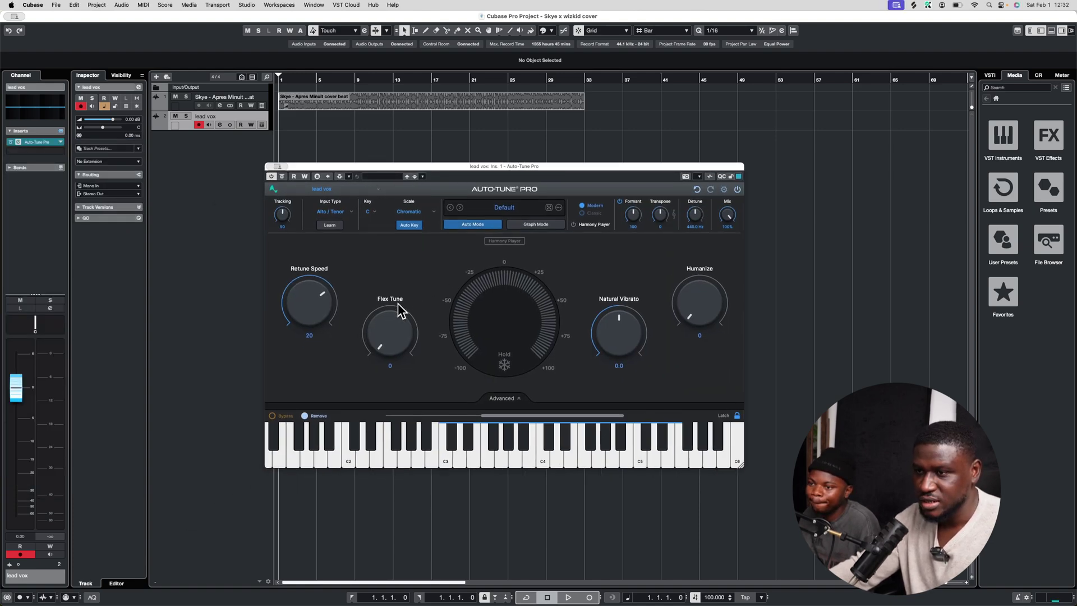
Set Auto-Tune Pro to C# Minor with Humanize 100 and Flex Tune around 18
{"action": "left_click", "coordinate": [368, 211]}
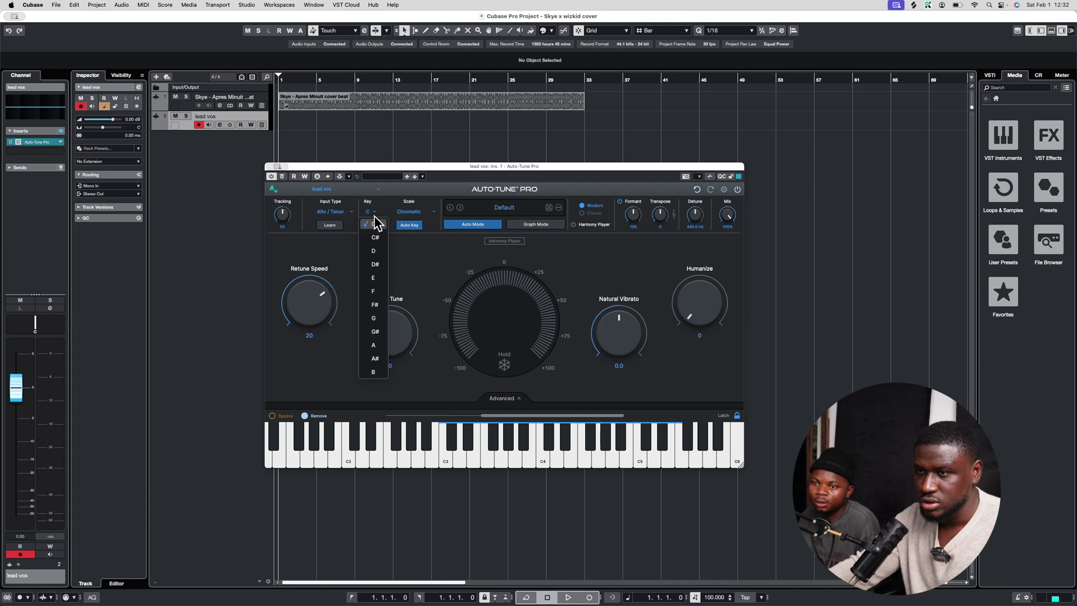
{"action": "left_click", "coordinate": [373, 238]}
{"action": "left_click", "coordinate": [403, 215]}
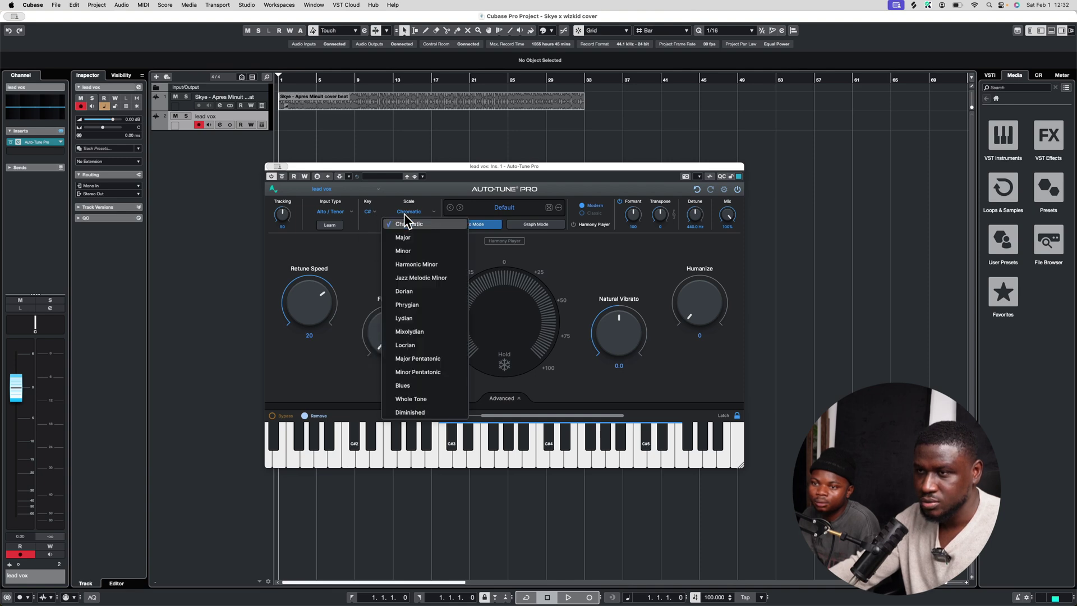
{"action": "left_click", "coordinate": [409, 250]}
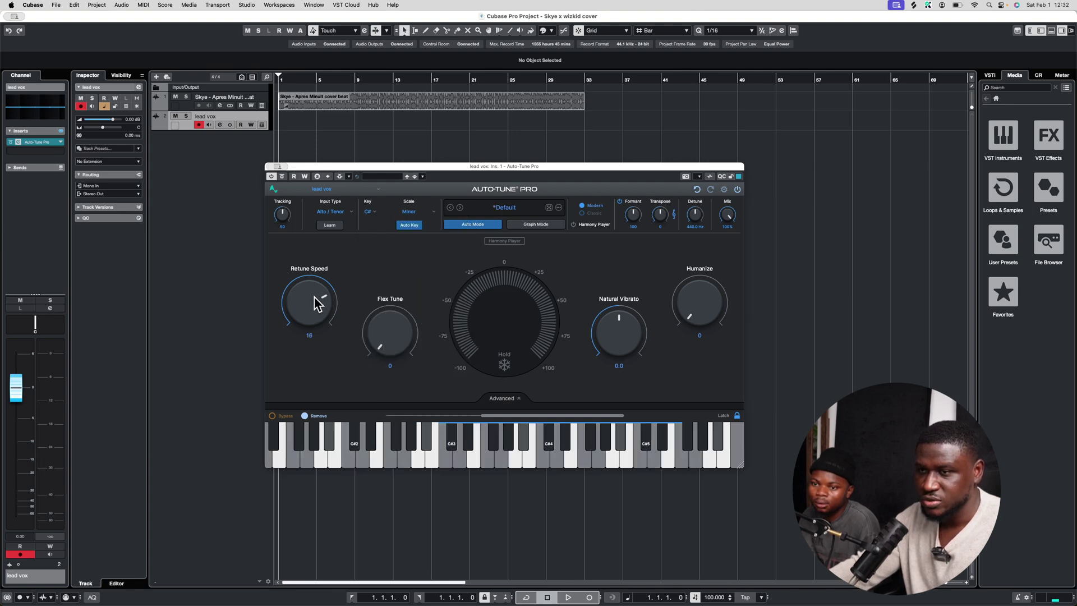
{"action": "scroll", "coordinate": [318, 293], "scroll_direction": "down", "scroll_amount": 5}
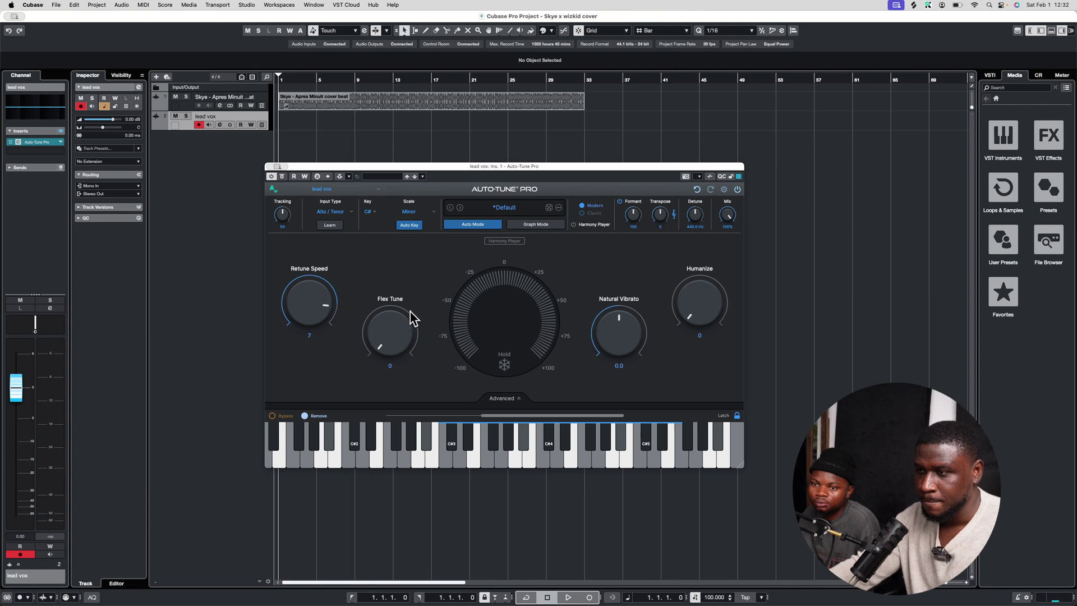
{"action": "left_click_drag", "start_coordinate": [696, 299], "coordinate": [699, 277]}
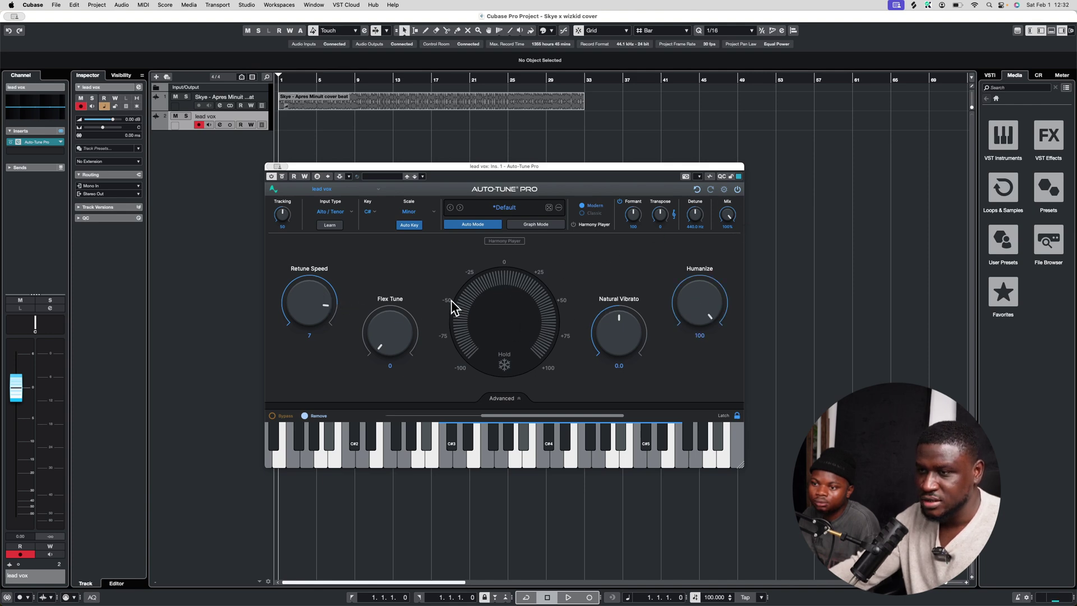
{"action": "left_click_drag", "start_coordinate": [400, 315], "coordinate": [405, 308]}
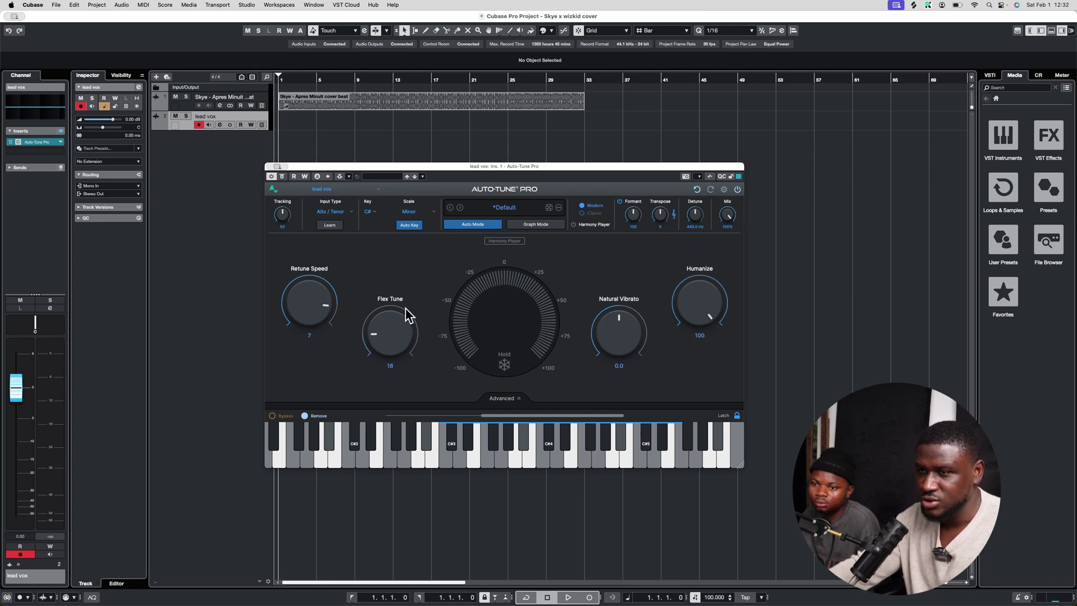
Add a Compressor in the lead vox track's second insert slot
{"action": "left_click", "coordinate": [276, 167]}
{"action": "left_click", "coordinate": [46, 143]}
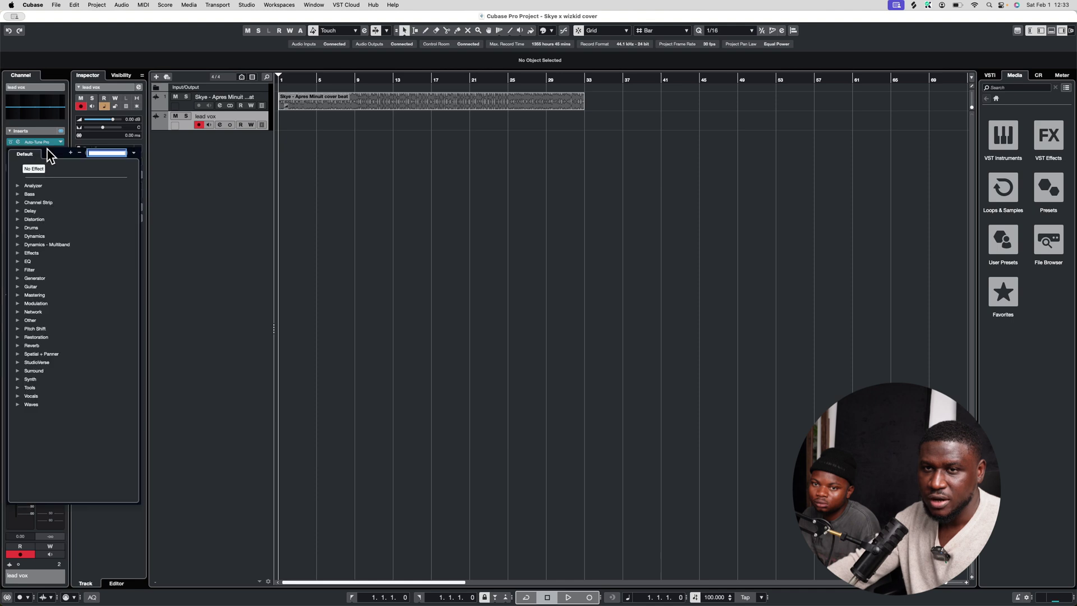
{"action": "type", "text": "compress"}
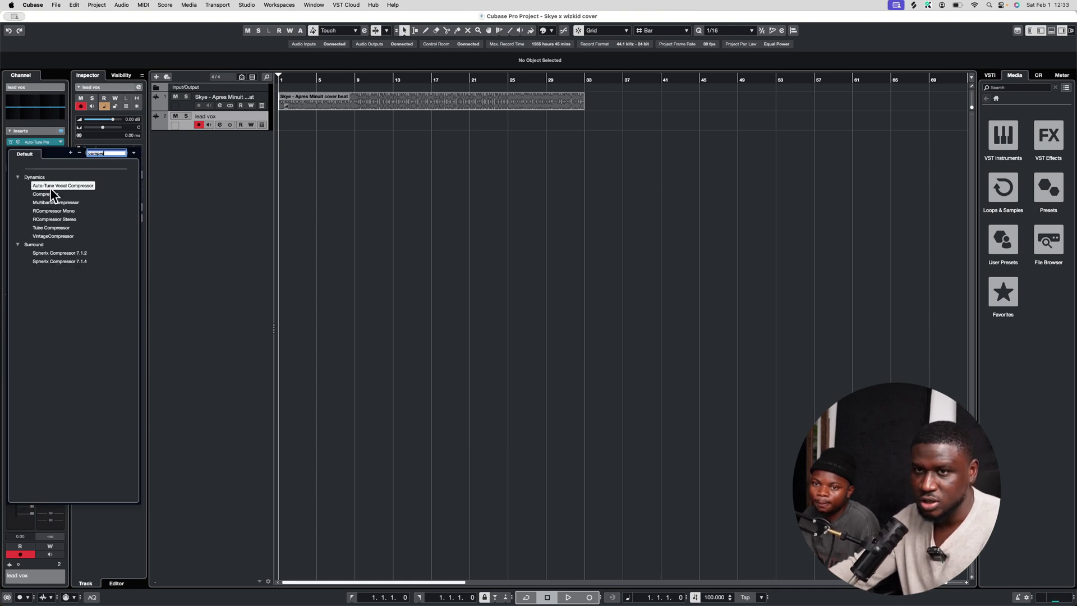
{"action": "left_click", "coordinate": [52, 193]}
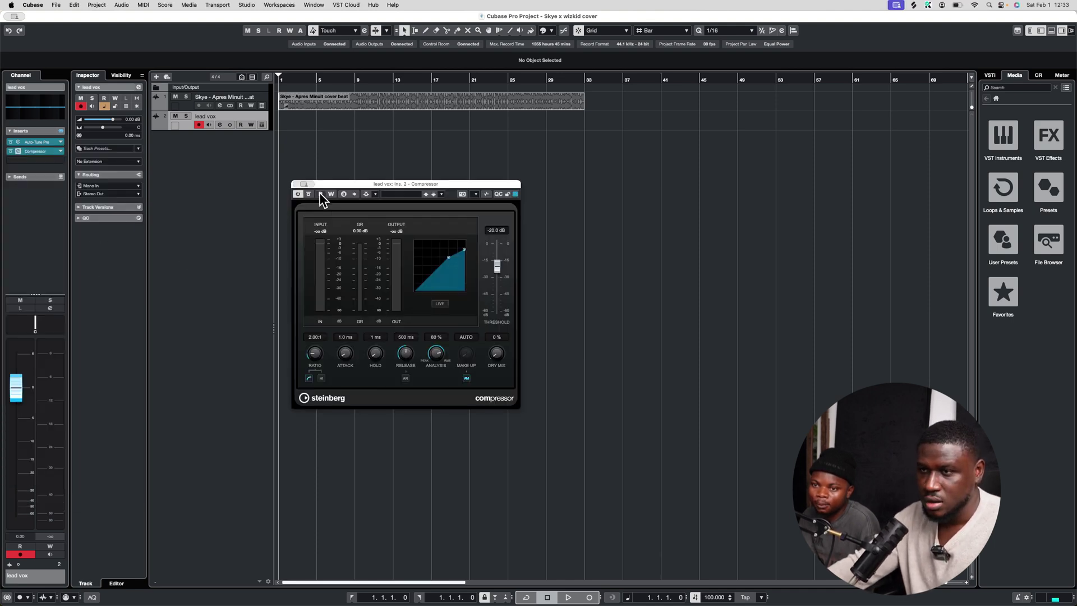
Set the Compressor ratio to 4.03:1, disable auto make-up, and lower threshold to -31.5 dB
{"action": "left_click_drag", "start_coordinate": [314, 355], "coordinate": [326, 354]}
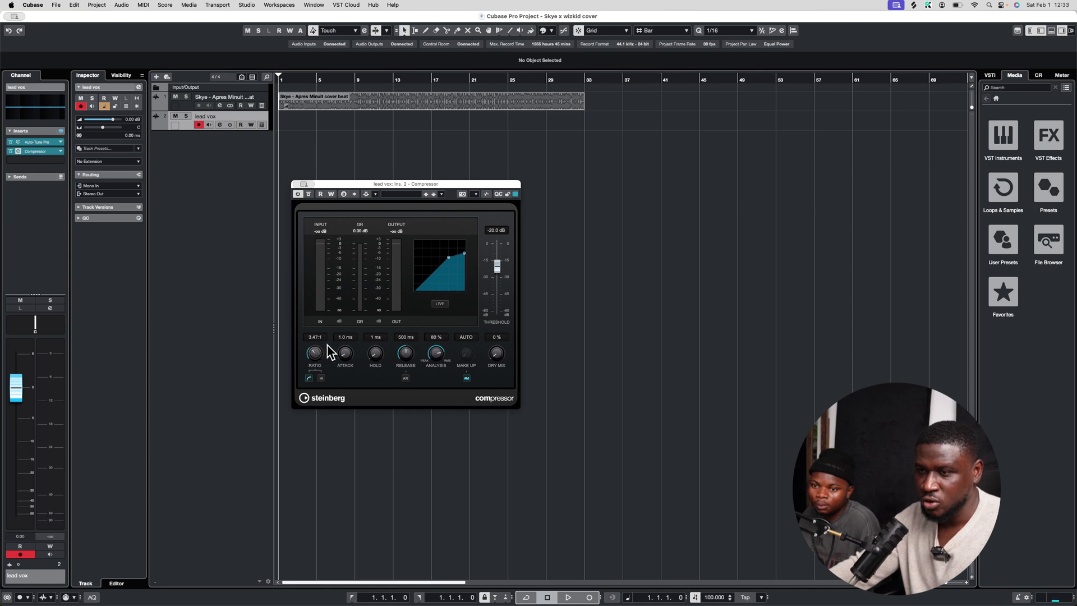
{"action": "left_click_drag", "start_coordinate": [331, 344], "coordinate": [332, 342]}
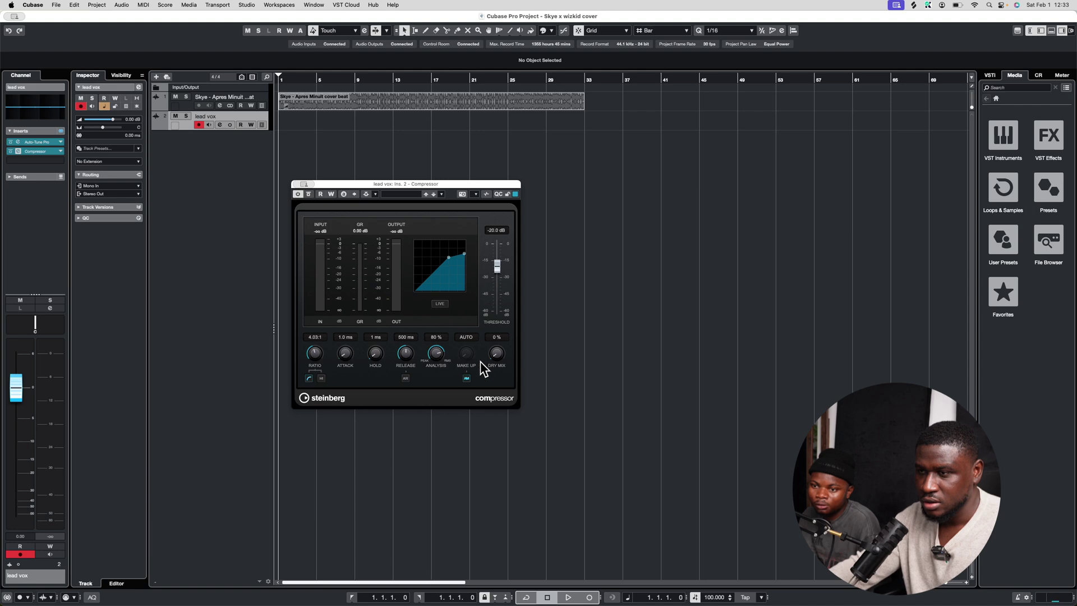
{"action": "left_click", "coordinate": [467, 378]}
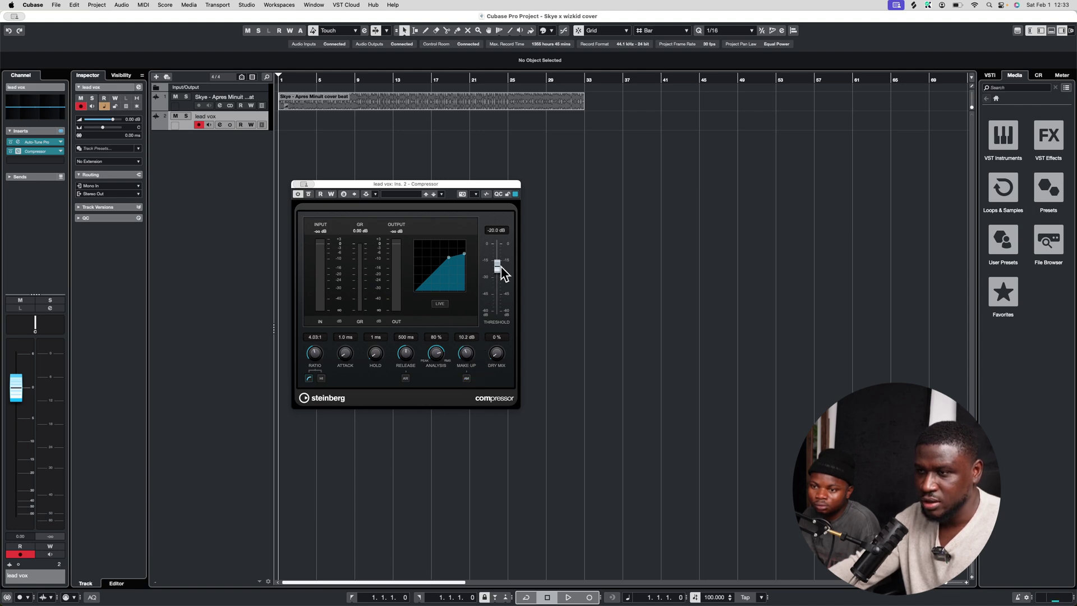
{"action": "mouse_move", "coordinate": [500, 271]}
{"action": "left_mouse_down"}
{"action": "mouse_move", "coordinate": [505, 290]}
{"action": "mouse_move", "coordinate": [505, 278]}
{"action": "left_mouse_up"}
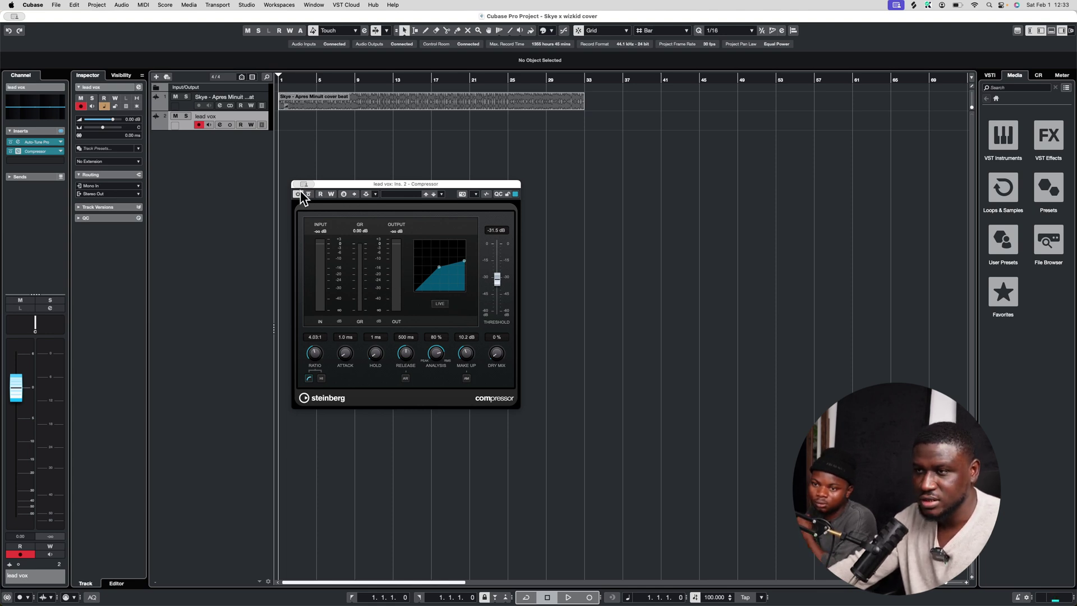
Close the Compressor window and record a vocal take on lead vox
{"action": "key", "text": "F2"}
{"action": "left_click", "coordinate": [564, 371]}
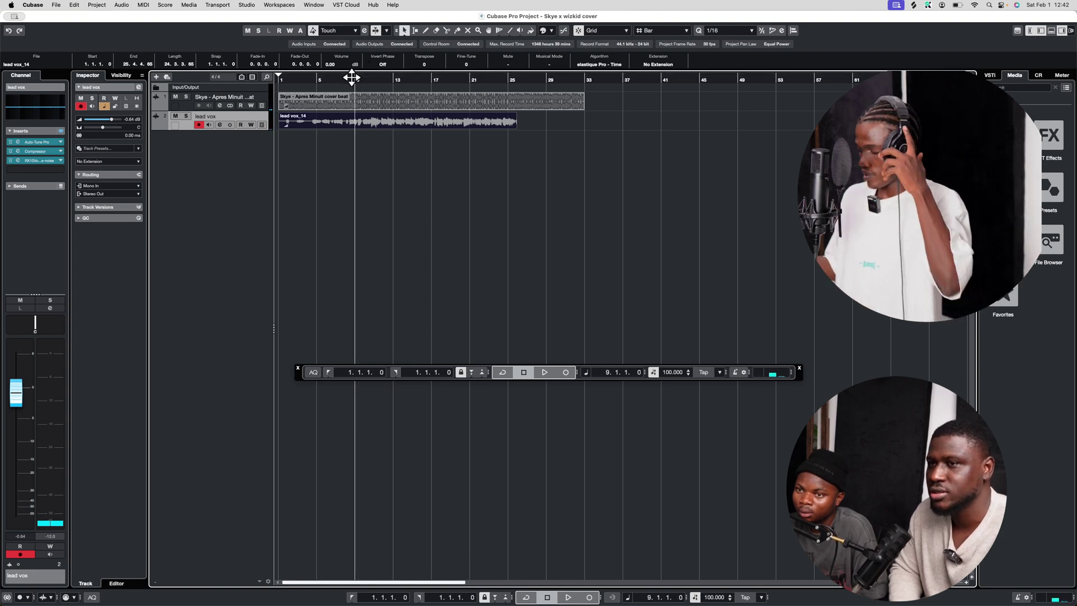
Delete the lead vox_14 take and record a new take starting at bar 5
{"action": "key", "text": "Delete"}
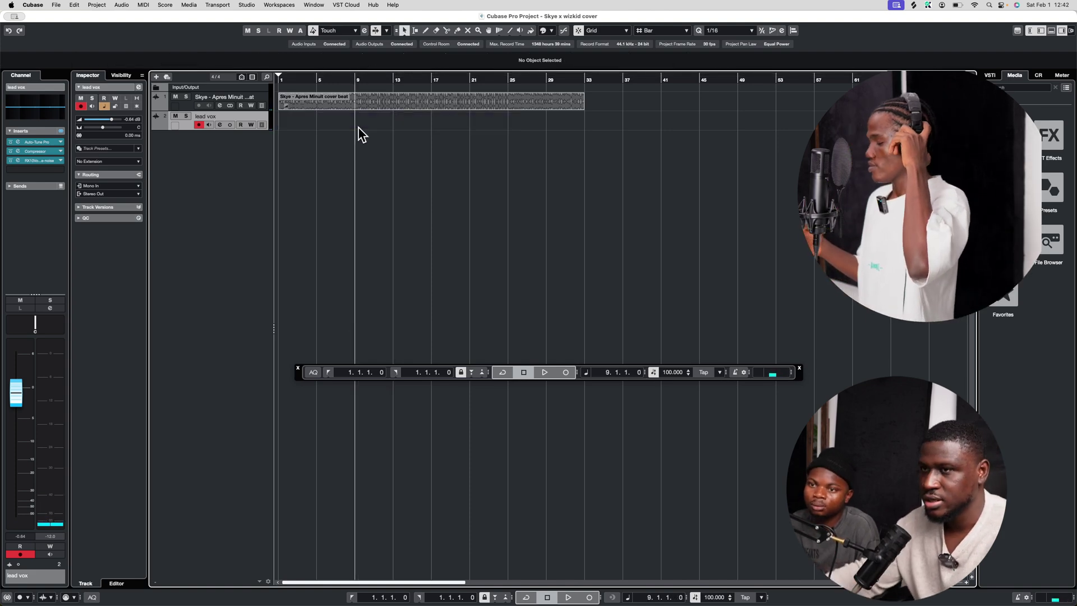
{"action": "left_click", "coordinate": [308, 79]}
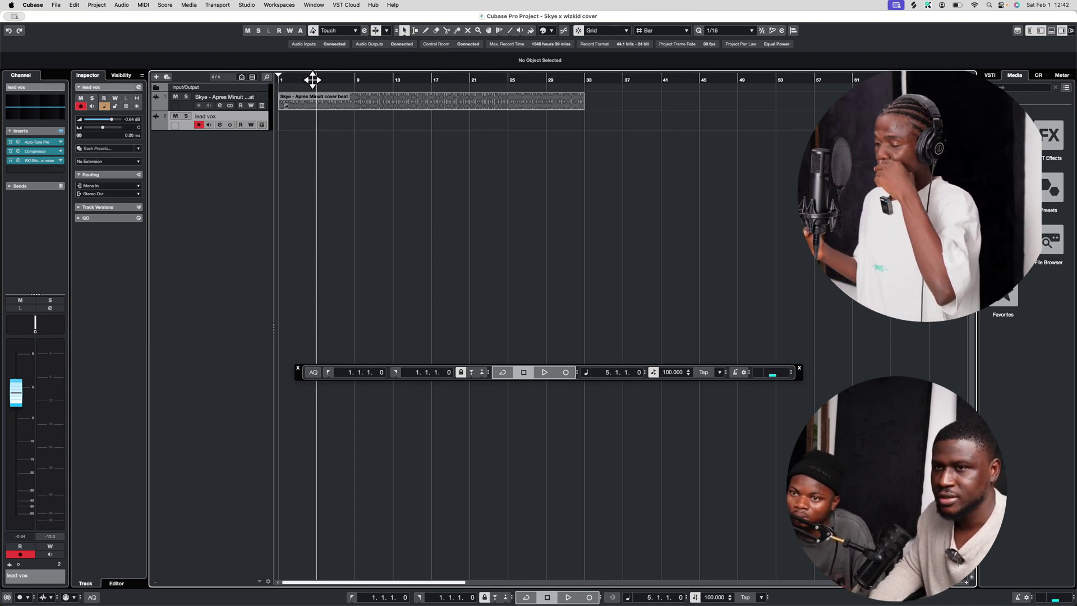
{"action": "left_click", "coordinate": [566, 372]}
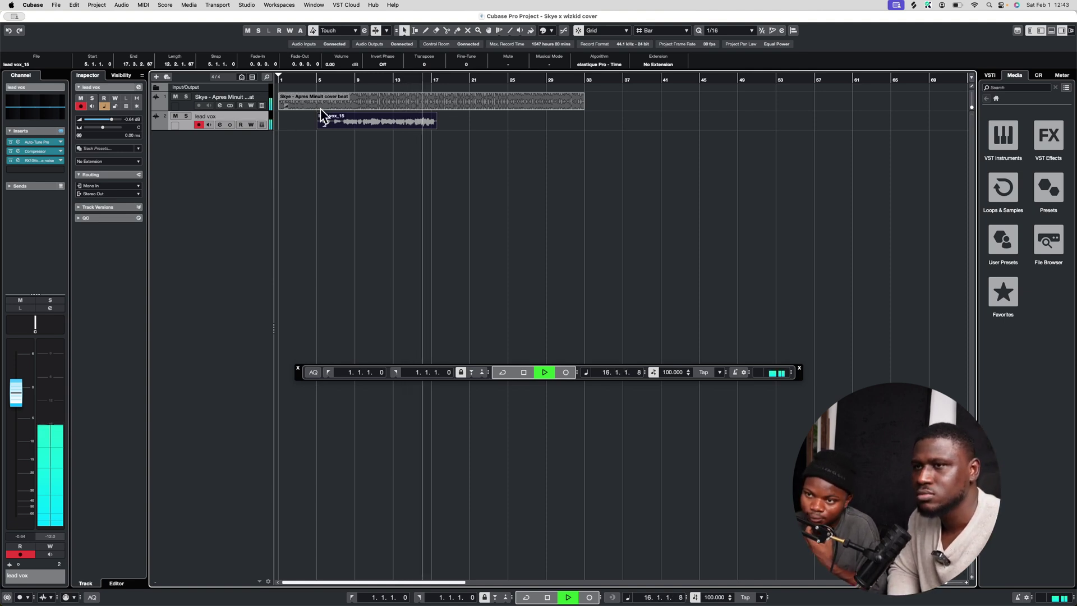
{"action": "left_click", "coordinate": [348, 83]}
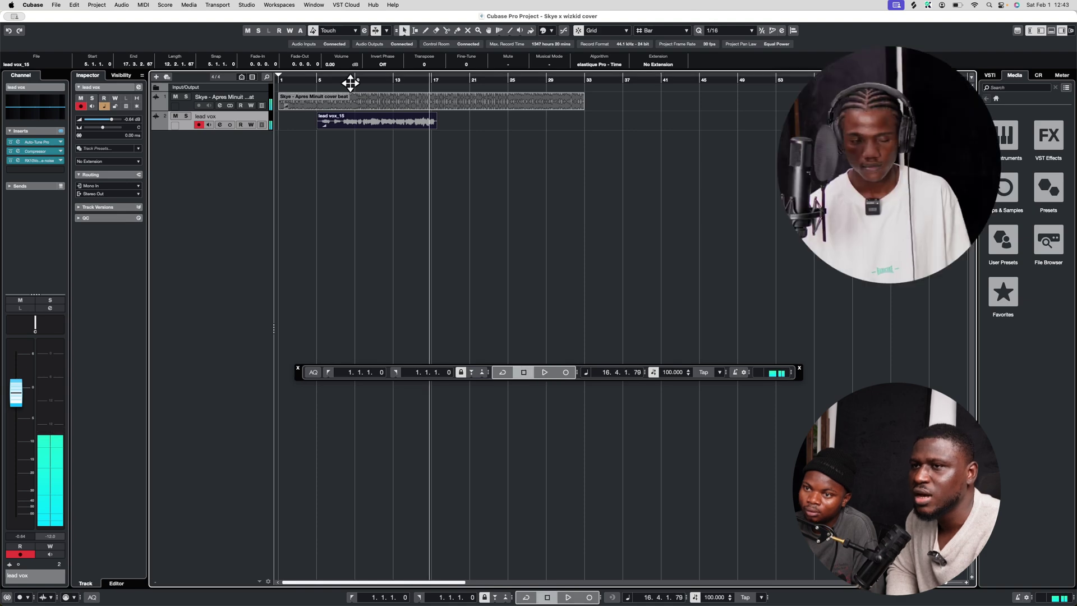
{"action": "key", "text": "space"}
{"action": "key", "text": "space"}
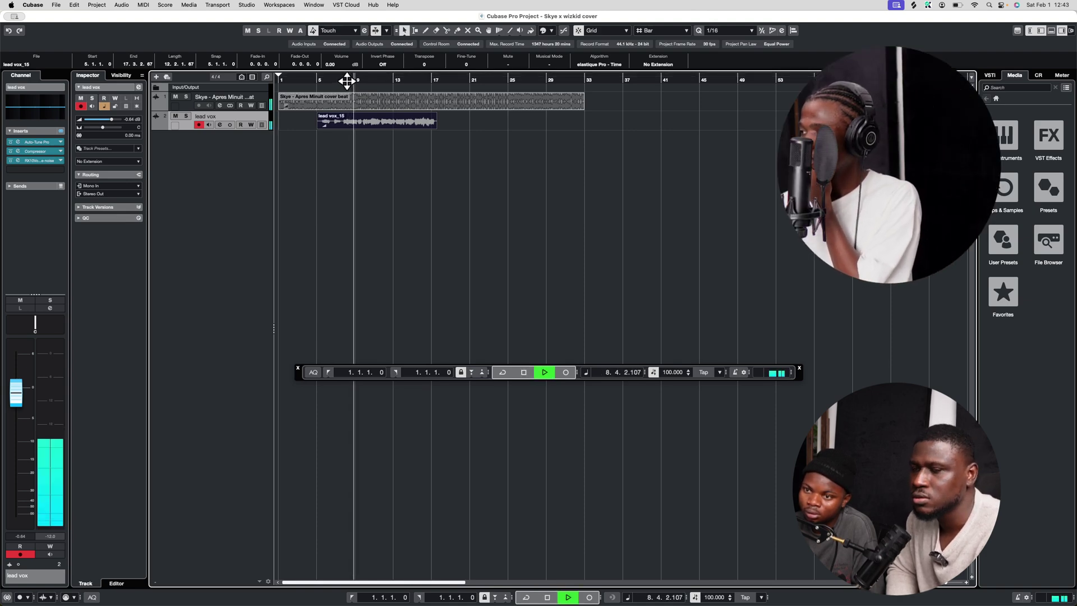
{"action": "key", "text": "space"}
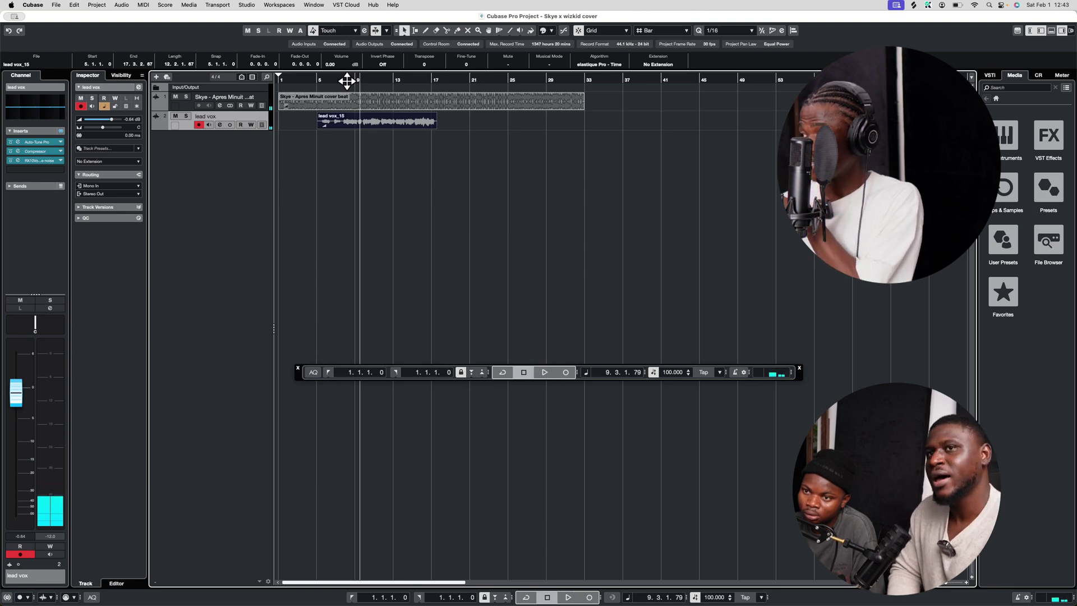
{"action": "key", "text": "space"}
{"action": "key", "text": "space"}
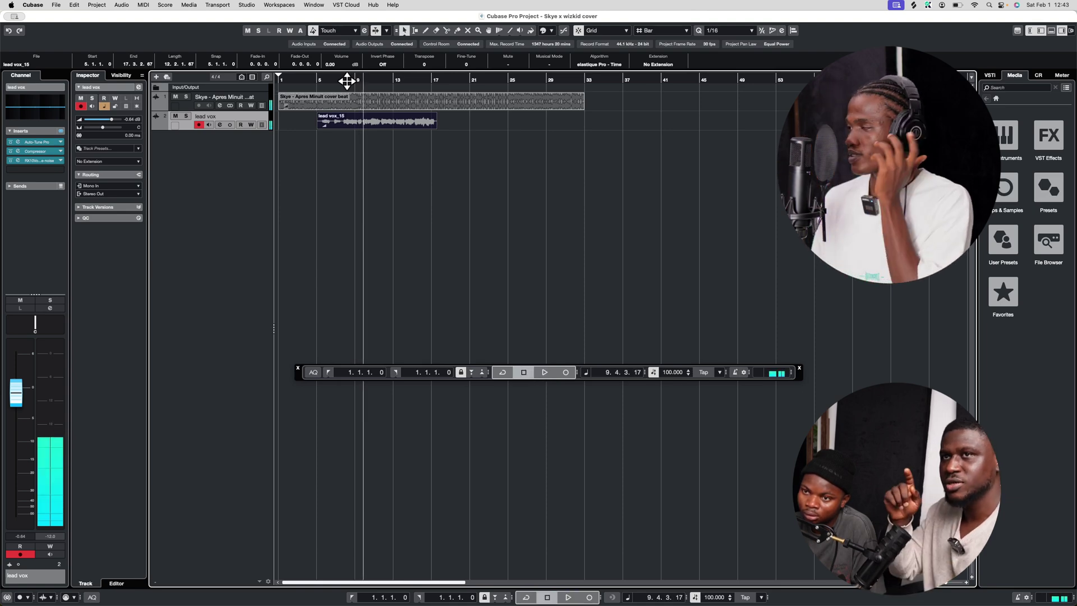
{"action": "key", "text": "space"}
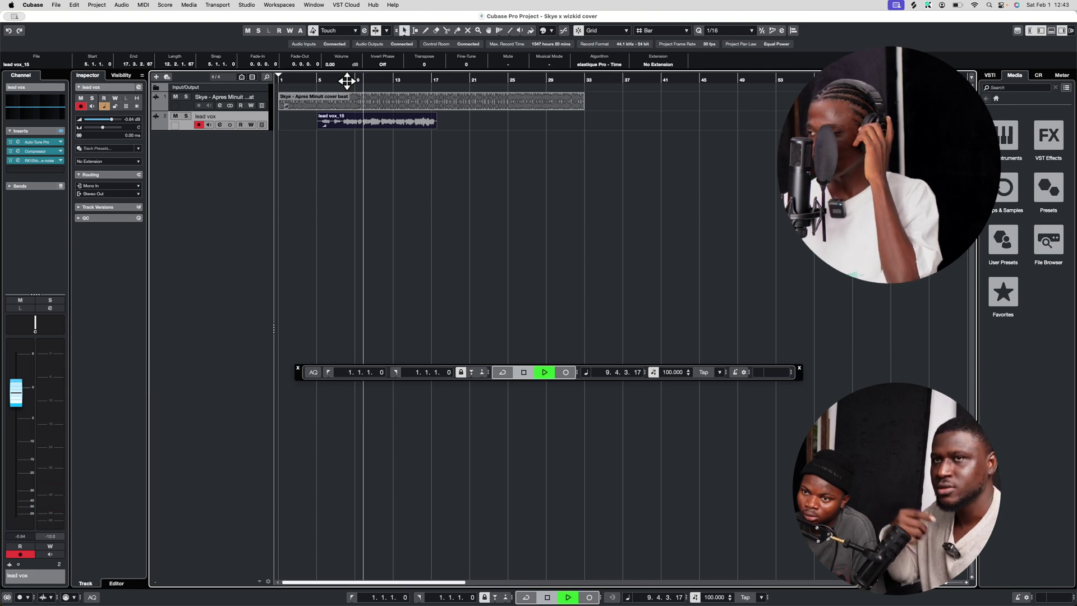
{"action": "key", "text": "space"}
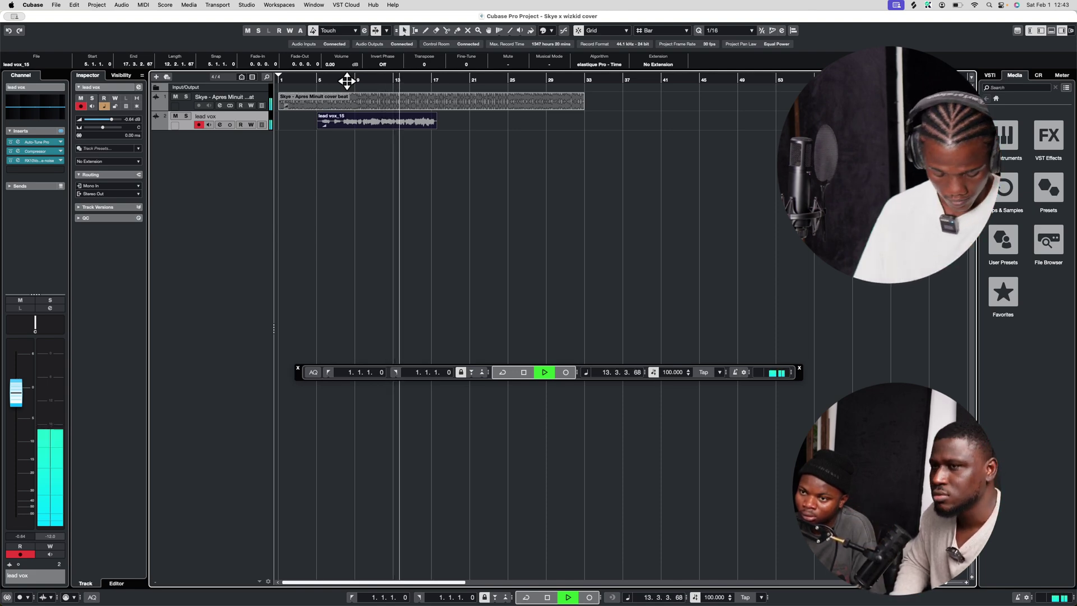
{"action": "key", "text": "space"}
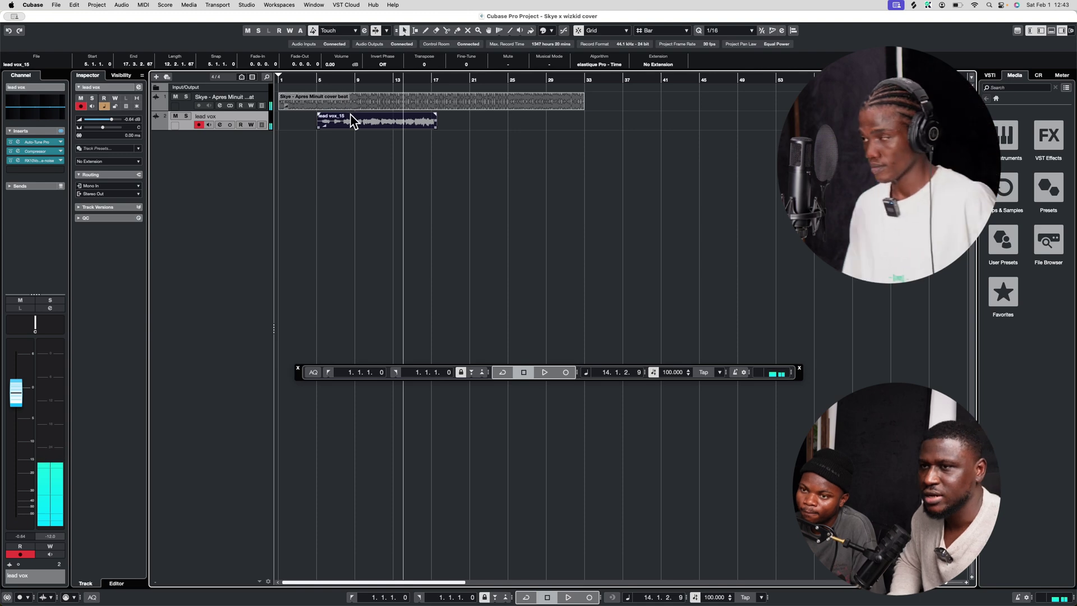
Delete the lead vox_15 take from the lead vox track
{"action": "key", "text": "Delete"}
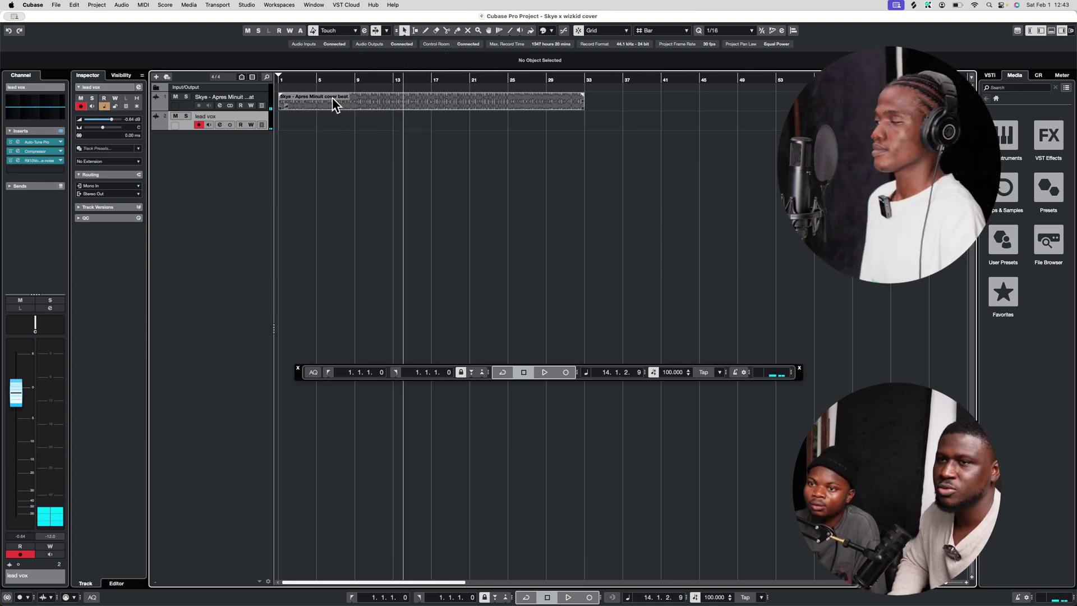